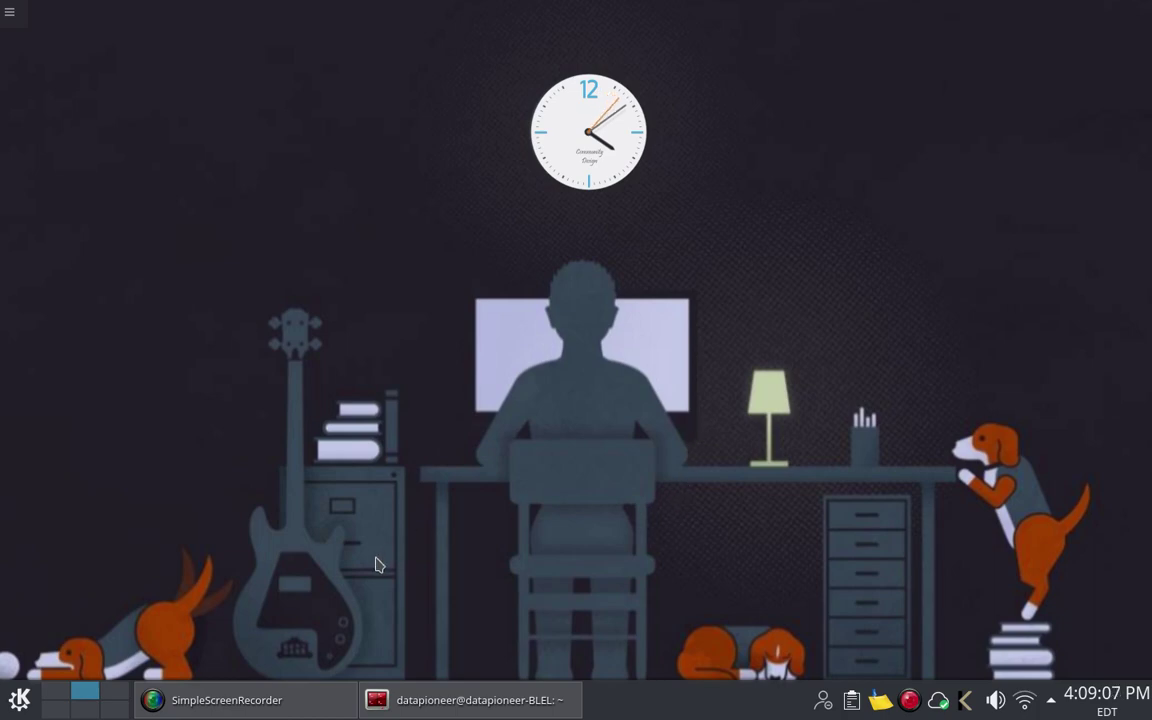
Run sudo apt search gftp in Konsole, confirming gftp, gftp-common, gftp-gtk and gftp-text 2.0.19 are installed
{"action": "left_click", "coordinate": [430, 699]}
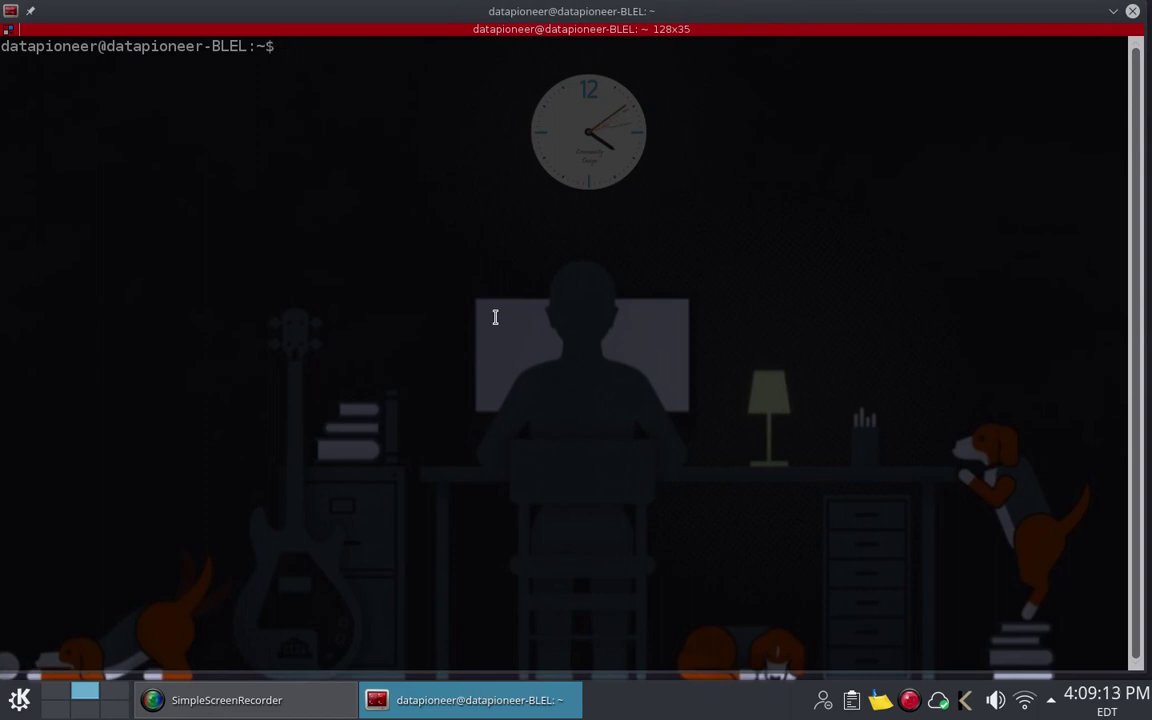
{"action": "type", "text": "sudo apt search gftp"}
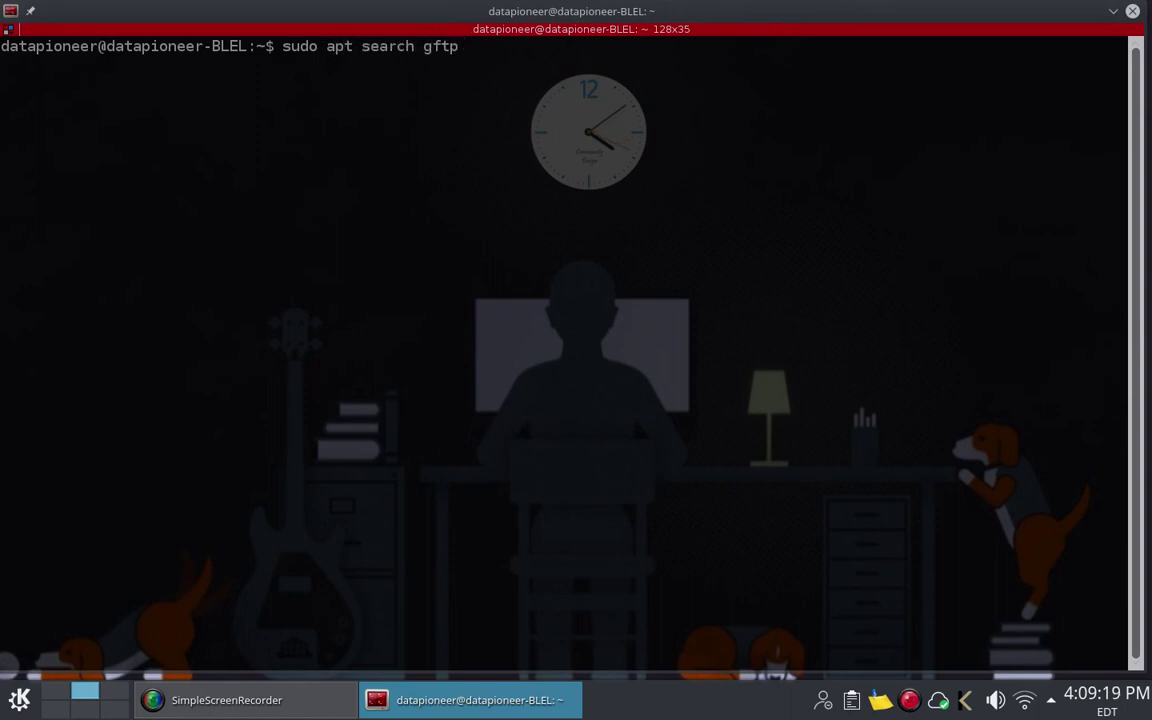
{"action": "key", "text": "Return"}
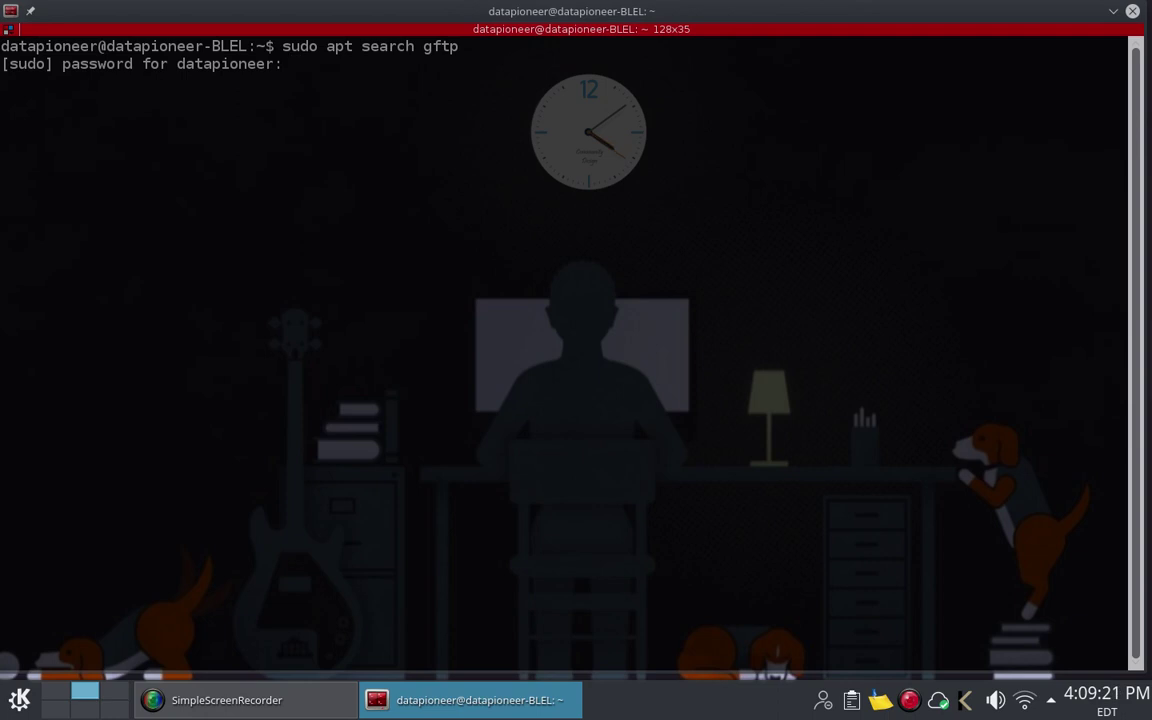
{"action": "key", "text": "Return"}
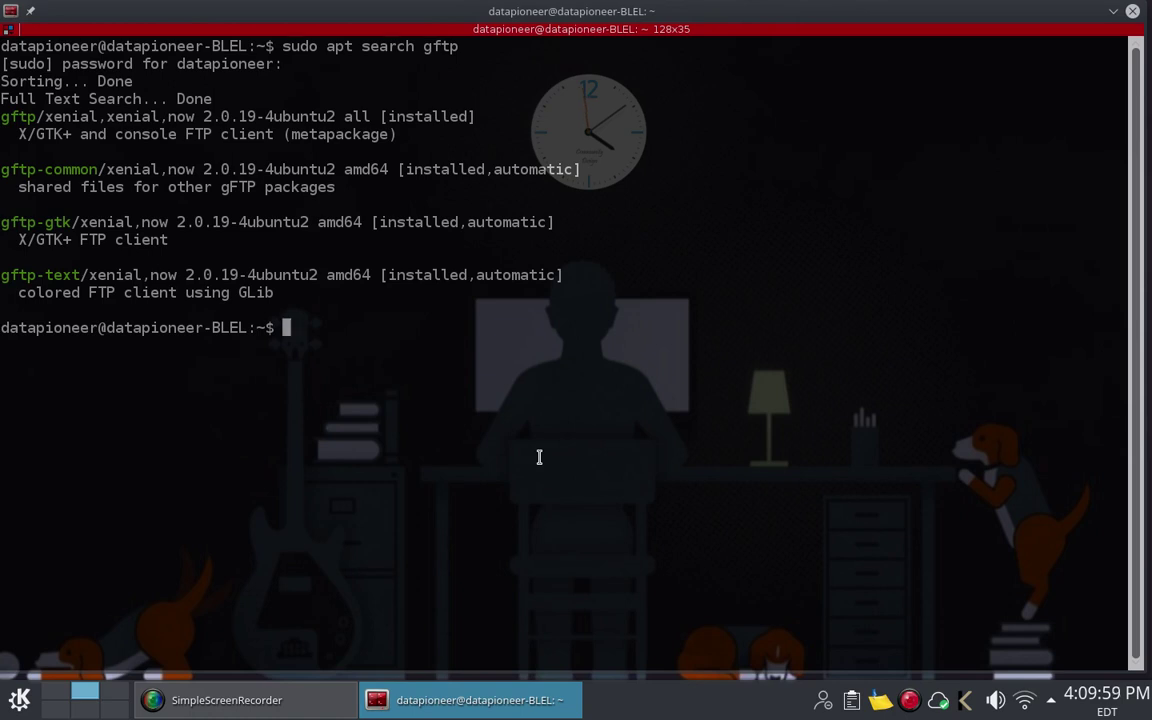
Run sudo apt-get install gftp, confirming 2.0.19-4ubuntu2 is already newest, then clear the screen
{"action": "key", "text": "ctrl+l"}
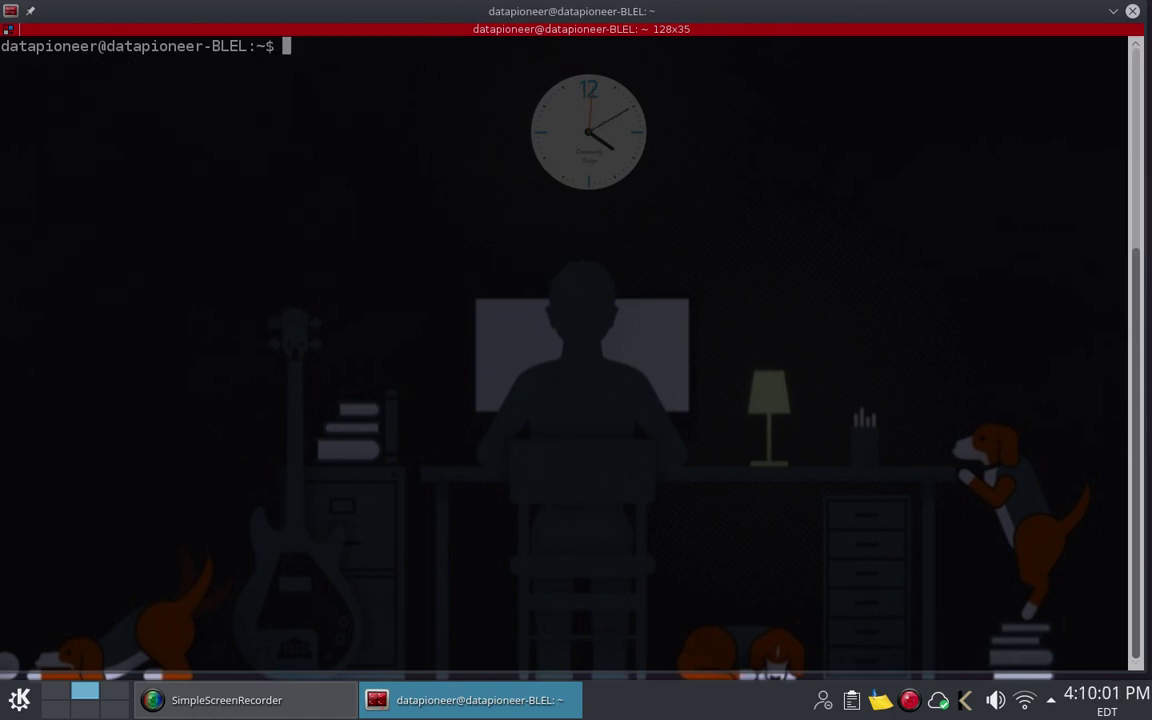
{"action": "type", "text": "sudo apt"}
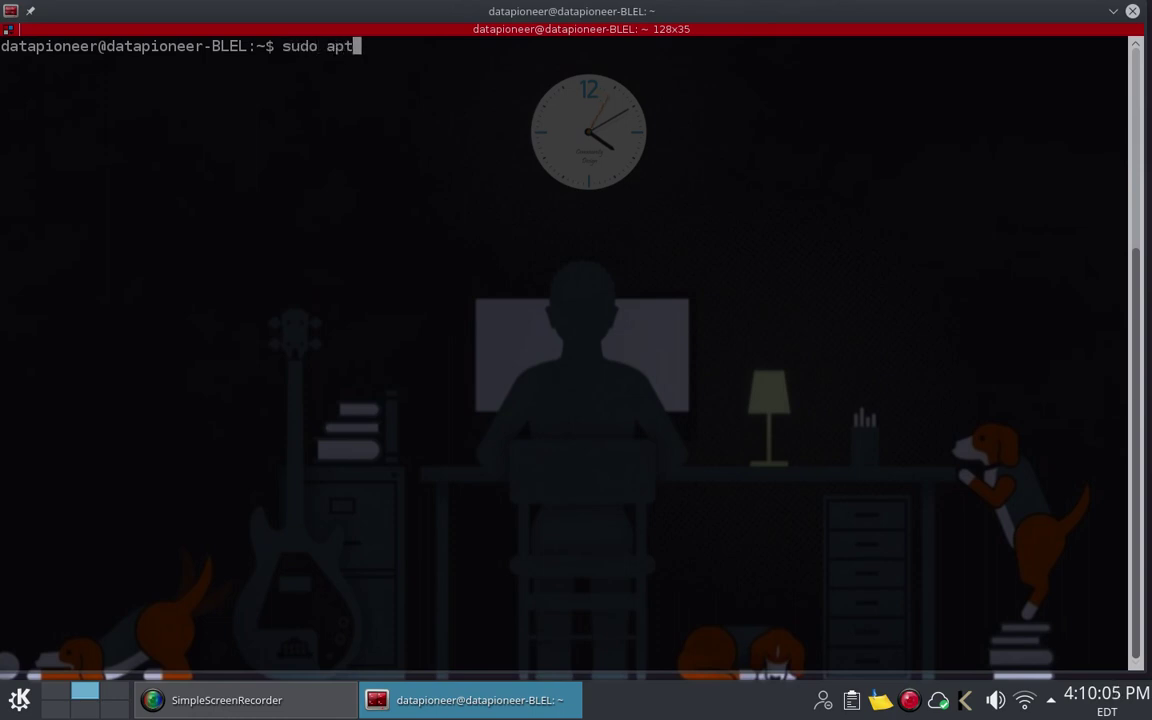
{"action": "type", "text": "-get i"}
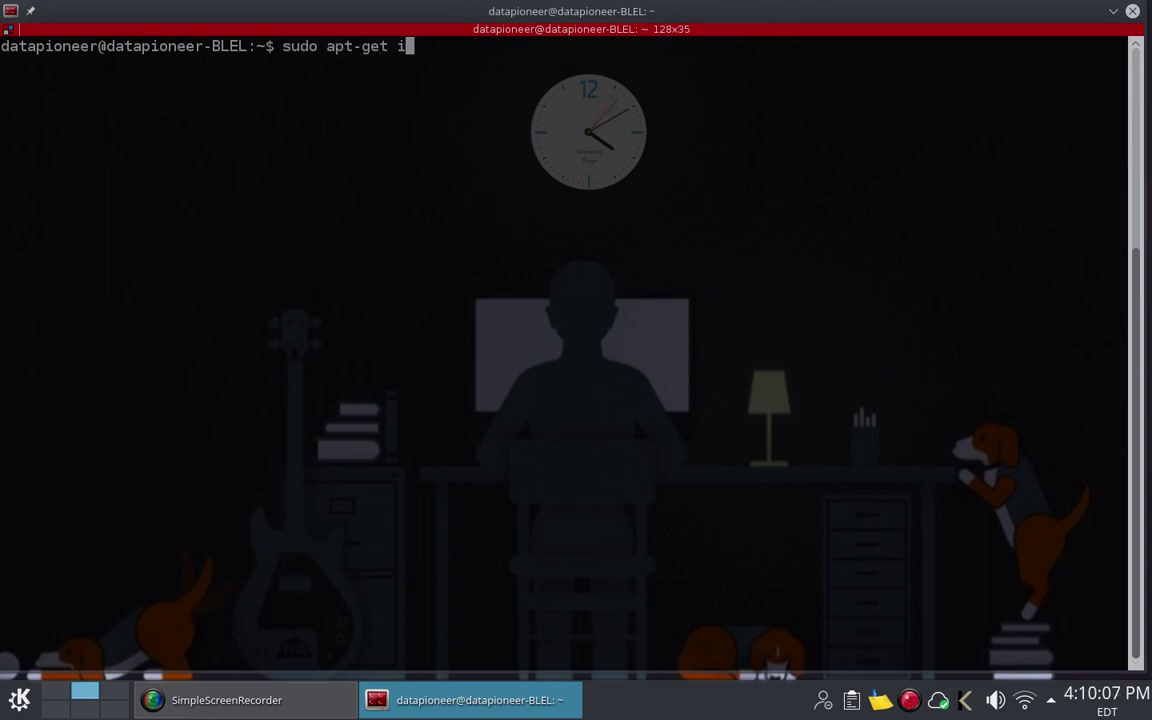
{"action": "type", "text": "nstall g"}
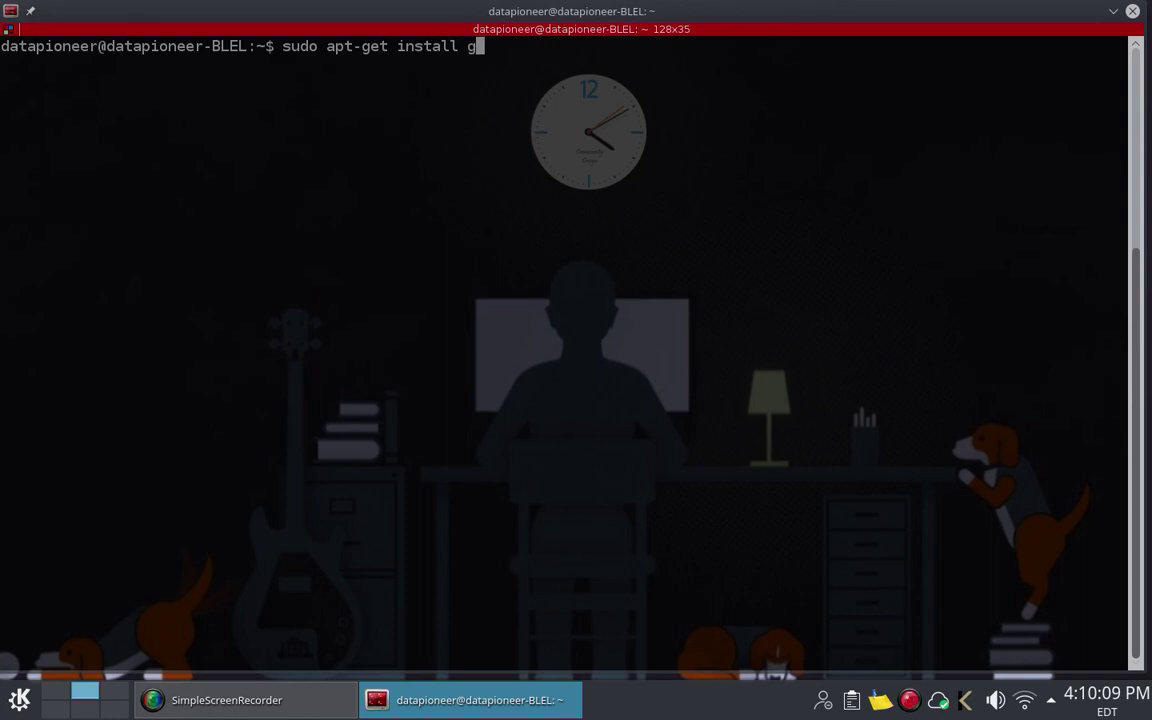
{"action": "type", "text": "ftp"}
{"action": "key", "text": "Return"}
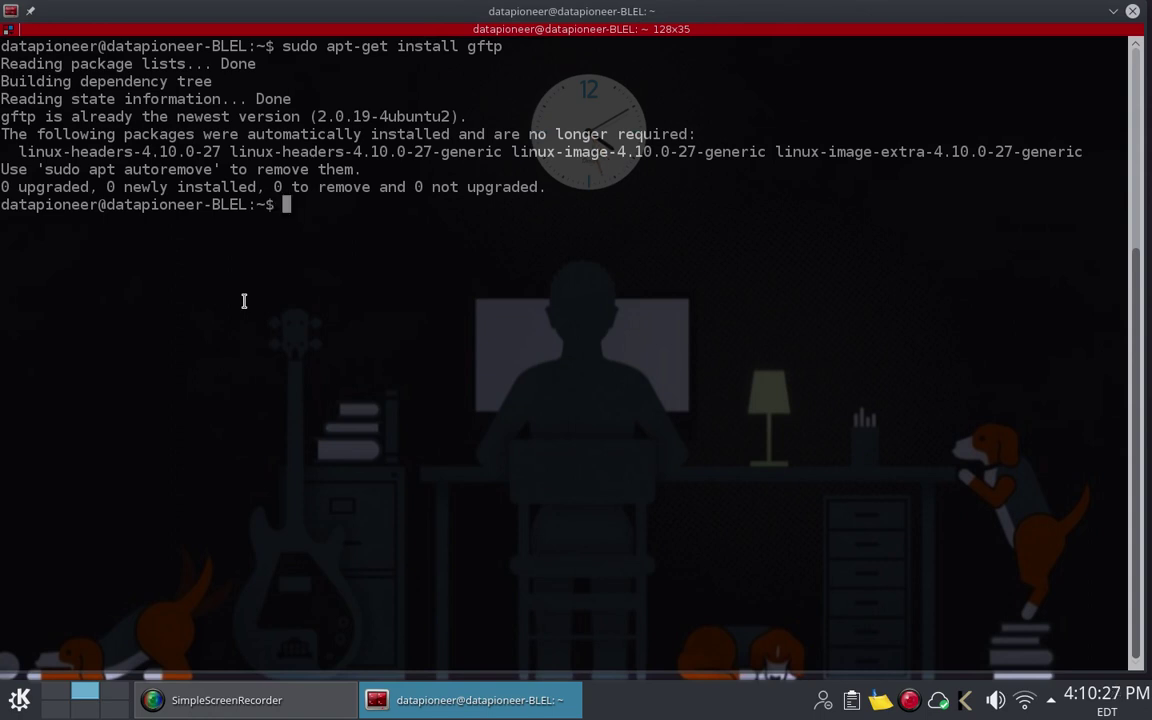
{"action": "key", "text": "ctrl+l"}
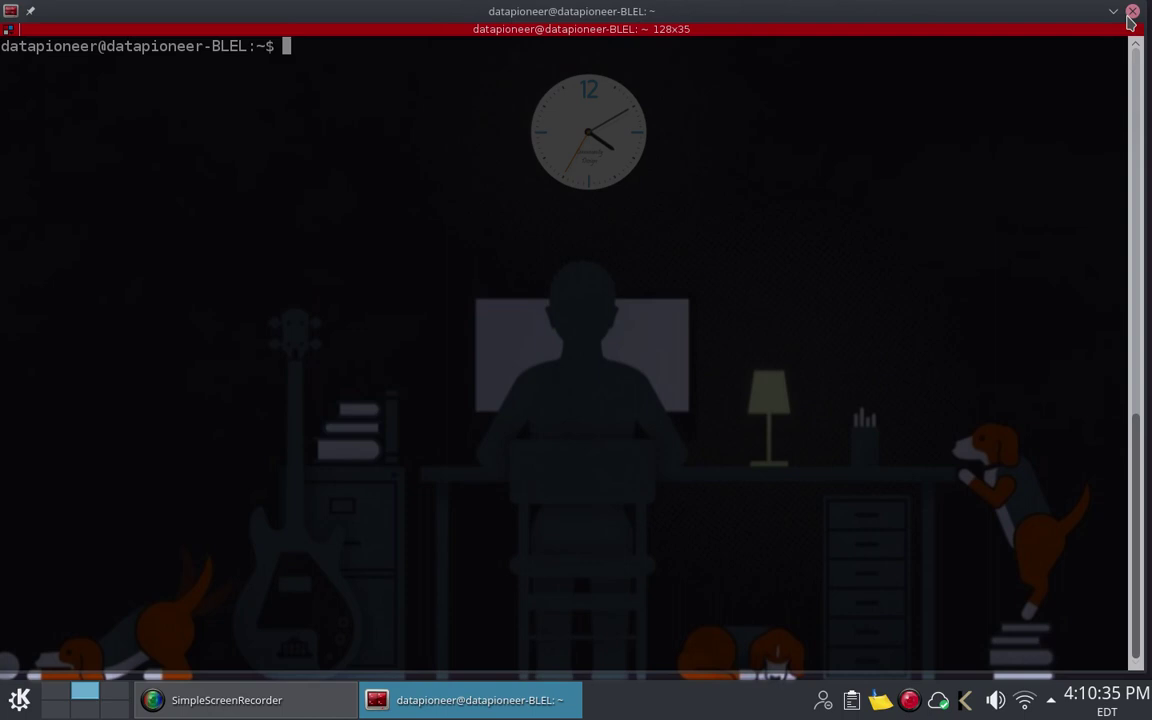
Minimize Konsole and start gFTP from the K menu's Internet category
{"action": "left_click", "coordinate": [1115, 12]}
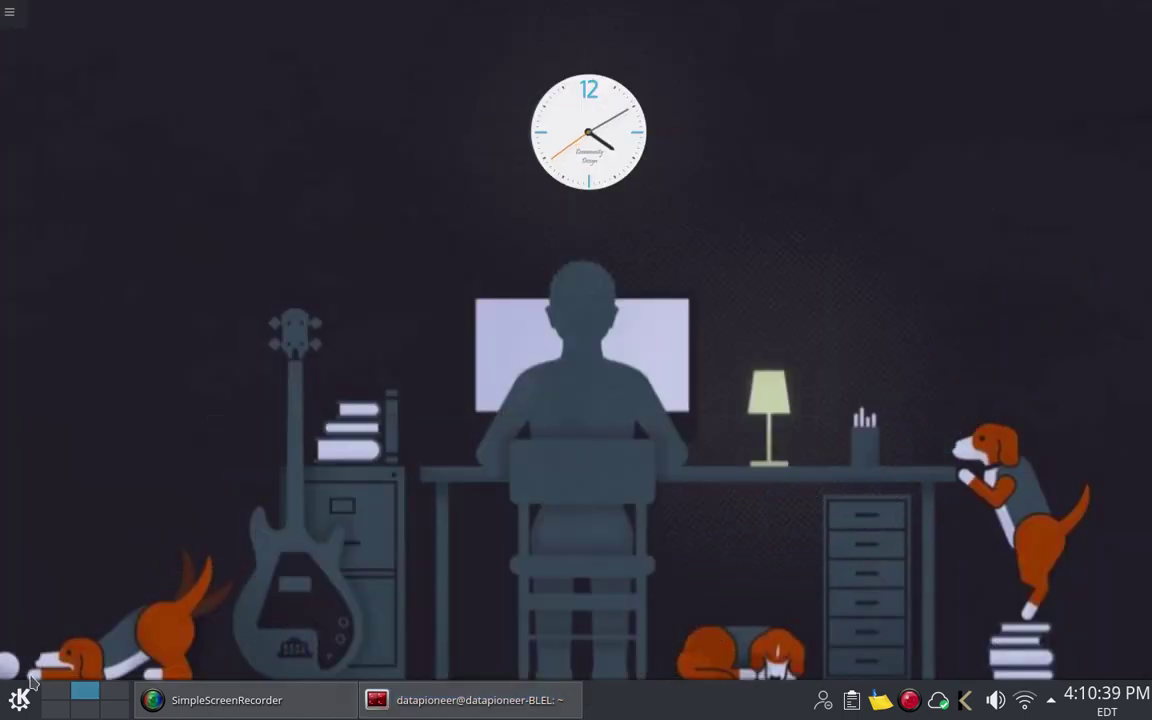
{"action": "left_click", "coordinate": [20, 699]}
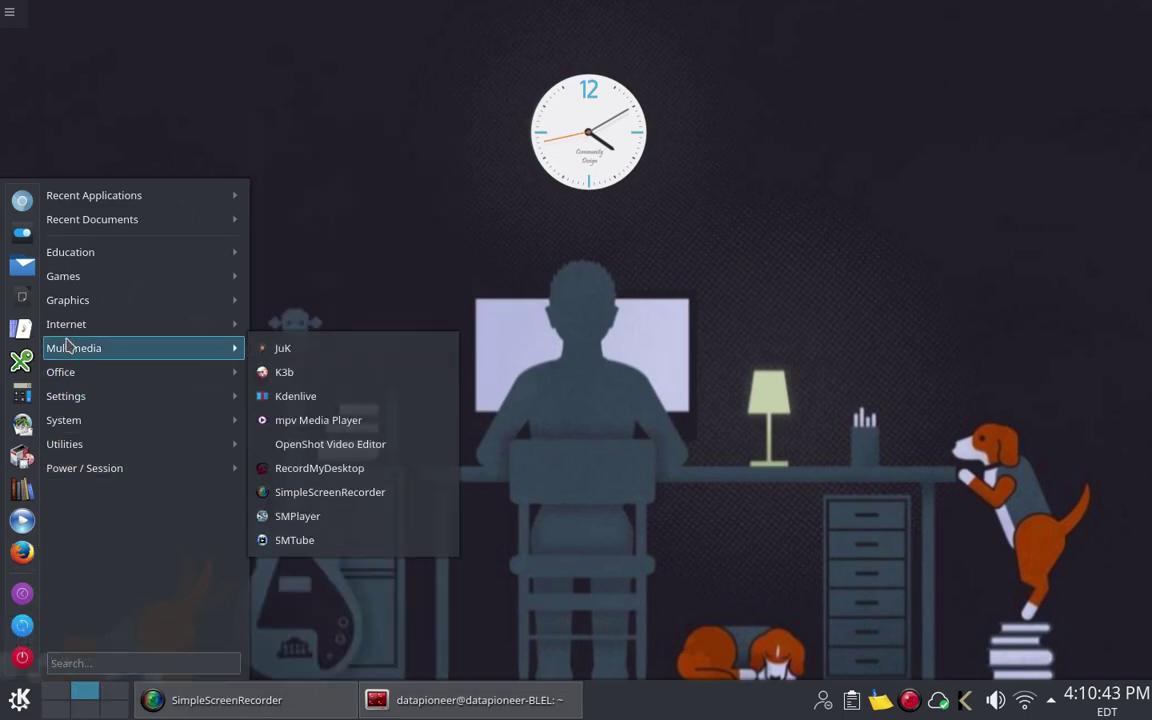
{"action": "mouse_move", "coordinate": [66, 328]}
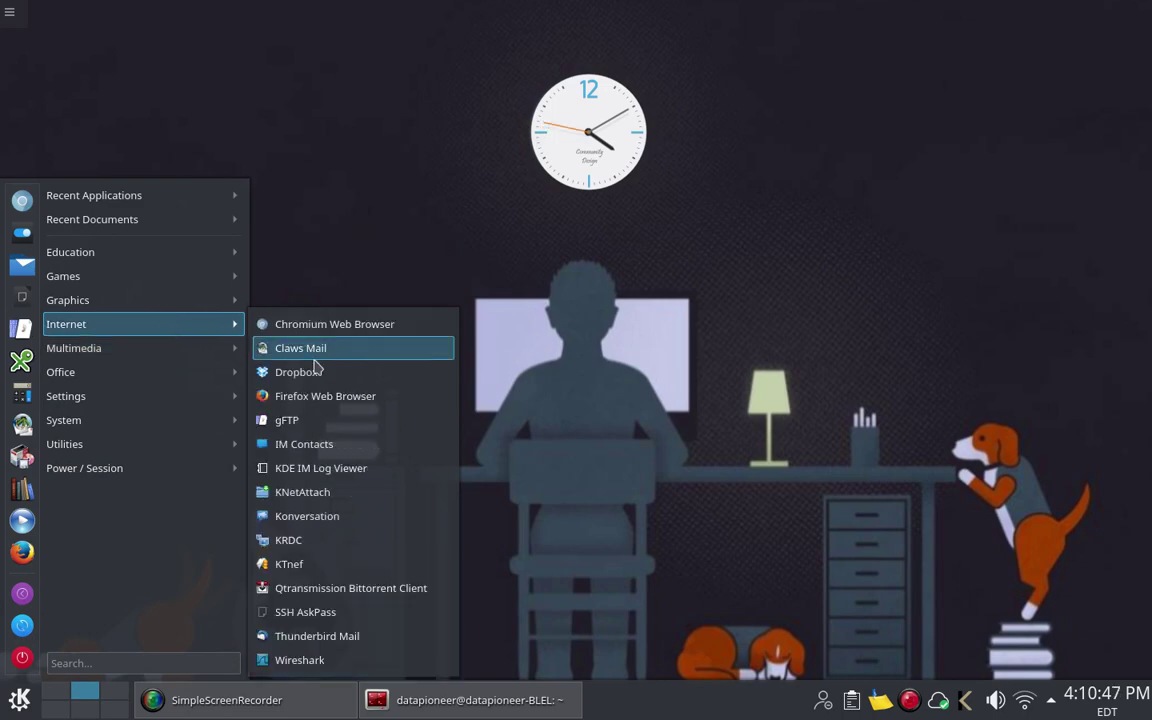
{"action": "left_click", "coordinate": [322, 430]}
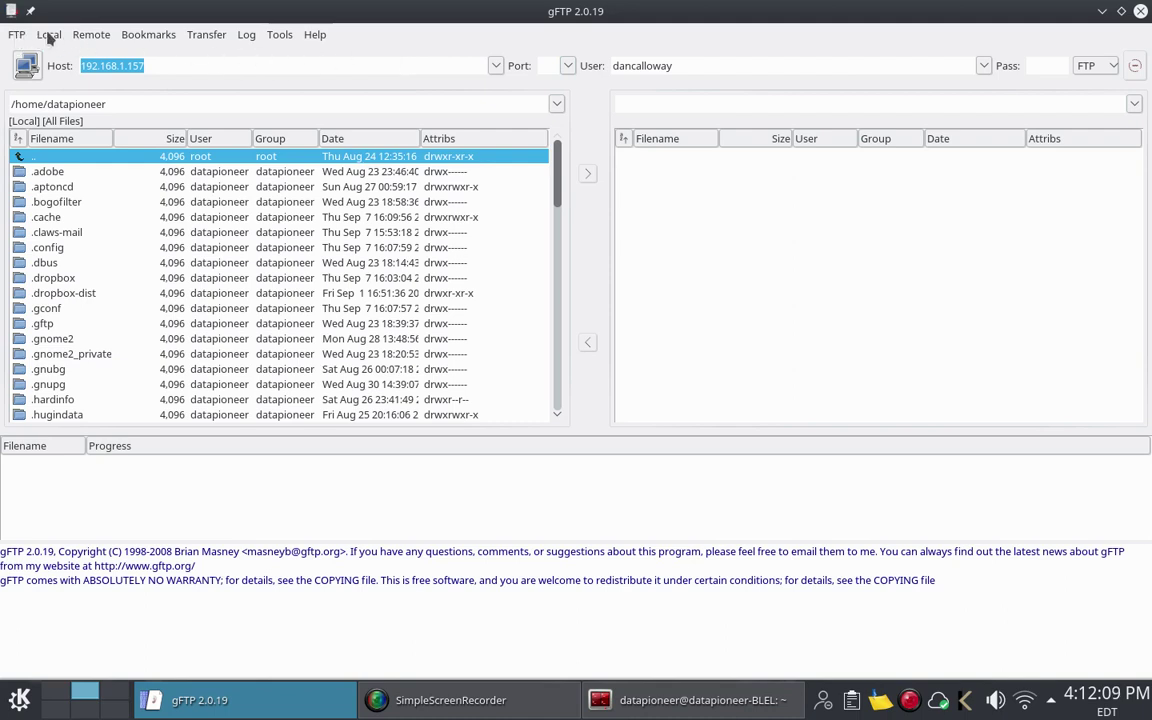
{"action": "left_click", "coordinate": [48, 36]}
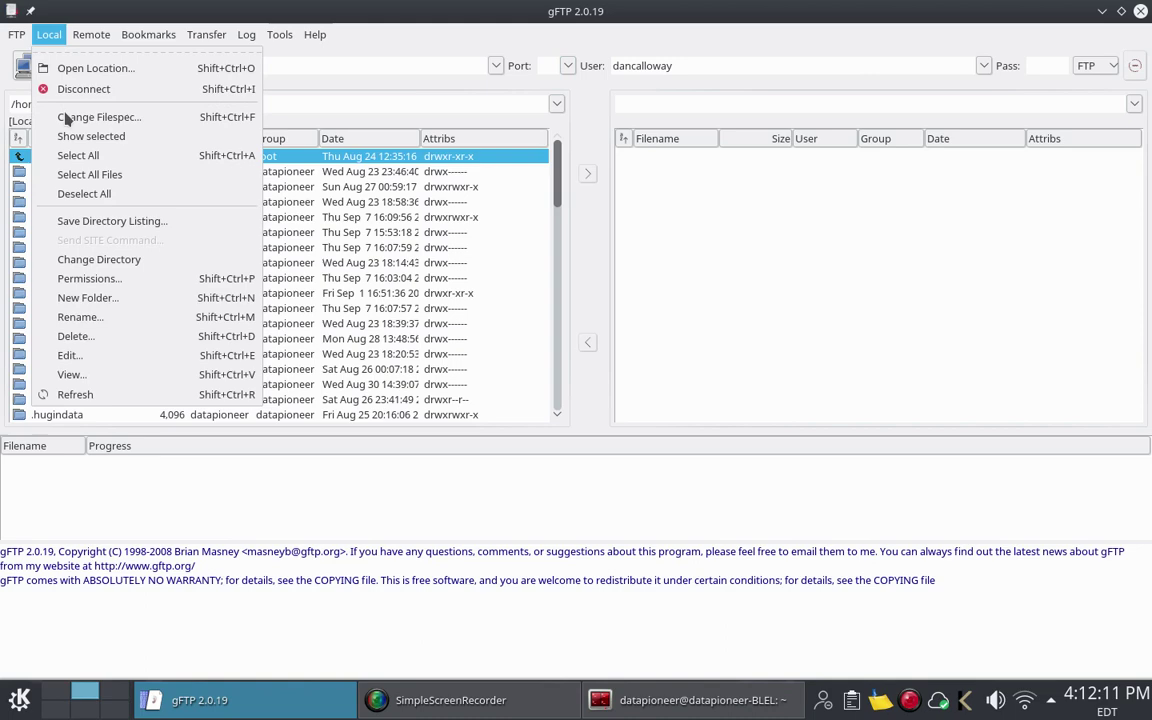
{"action": "left_click", "coordinate": [309, 90]}
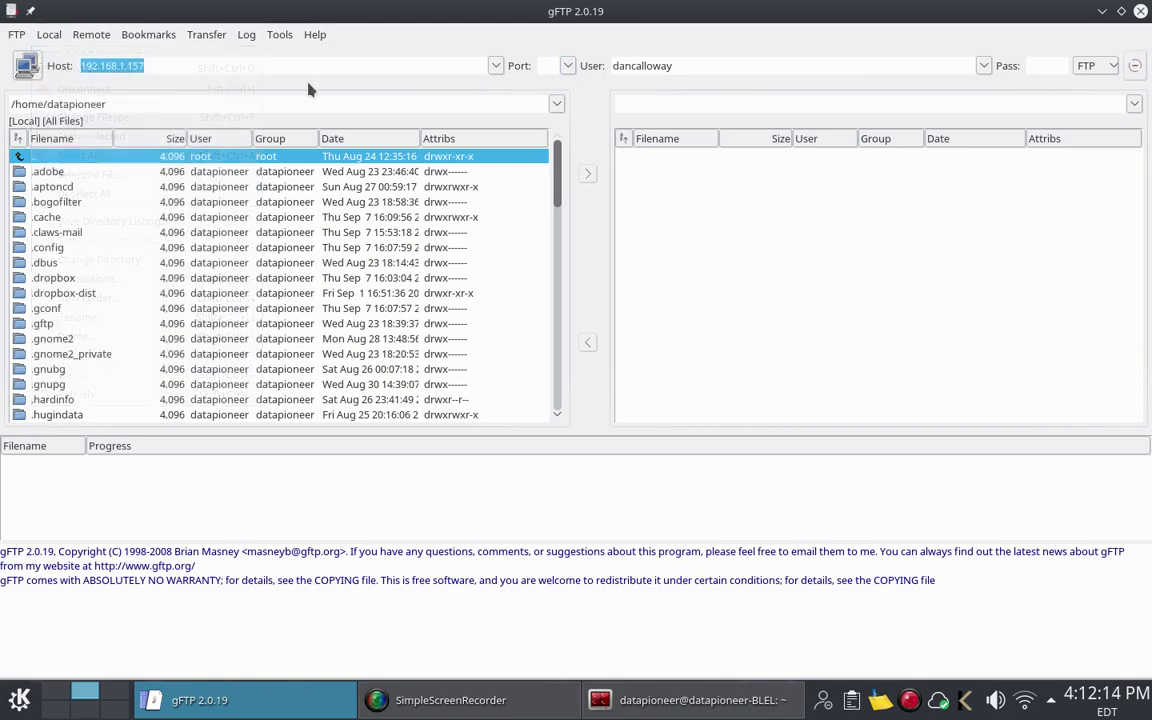
{"action": "left_click", "coordinate": [88, 38]}
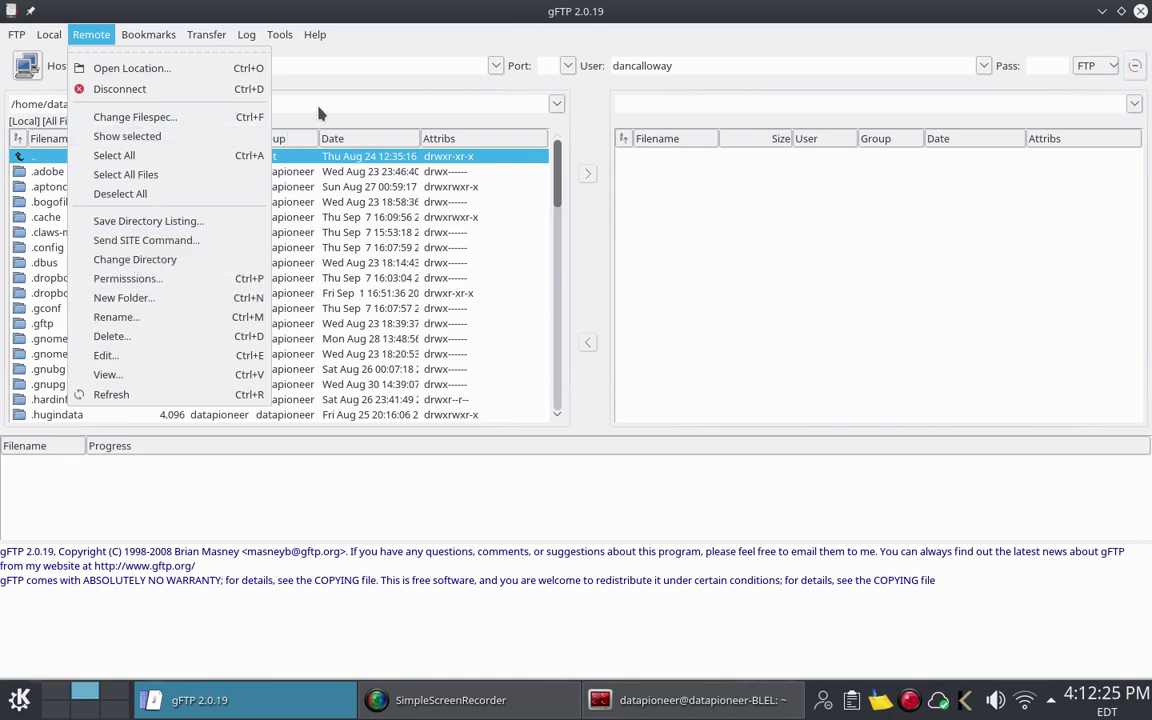
{"action": "left_click", "coordinate": [131, 68]}
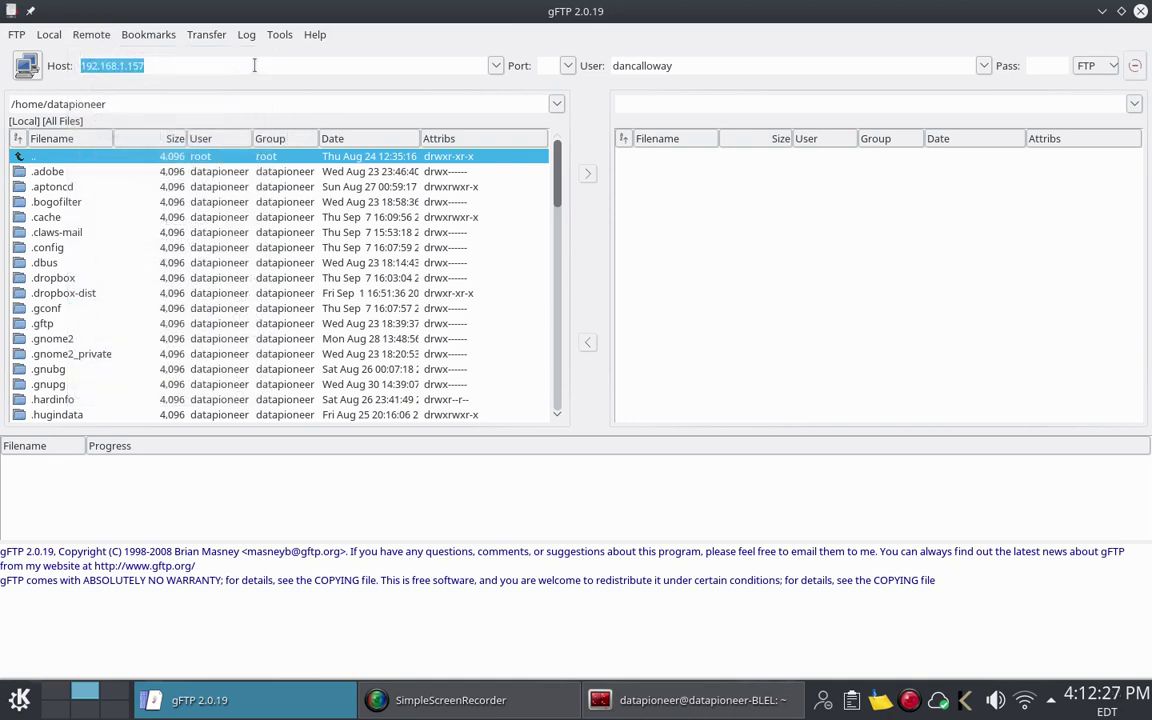
{"action": "left_click", "coordinate": [209, 38]}
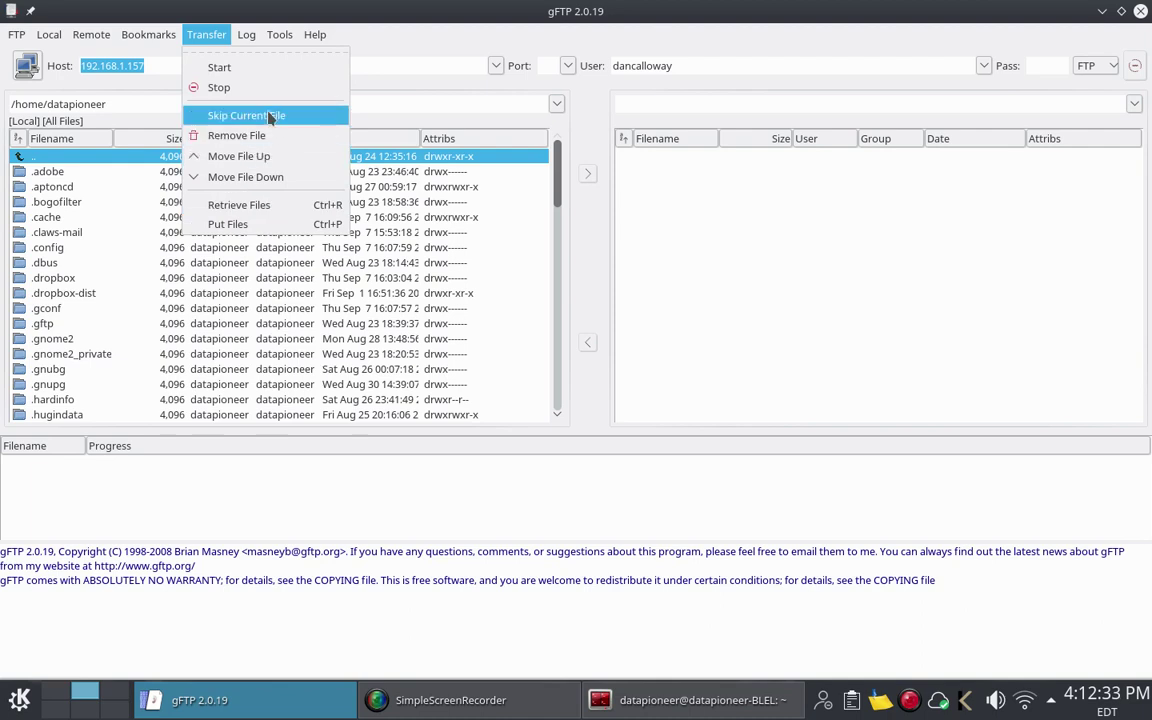
{"action": "left_click", "coordinate": [380, 91]}
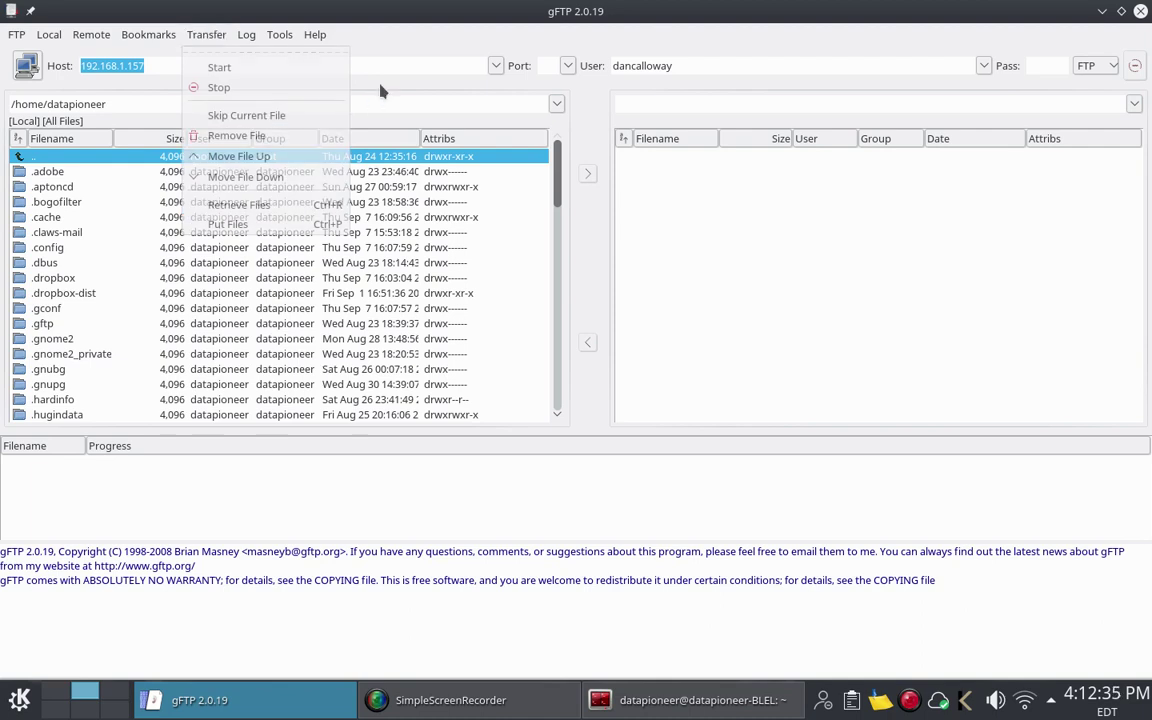
{"action": "left_click", "coordinate": [247, 38]}
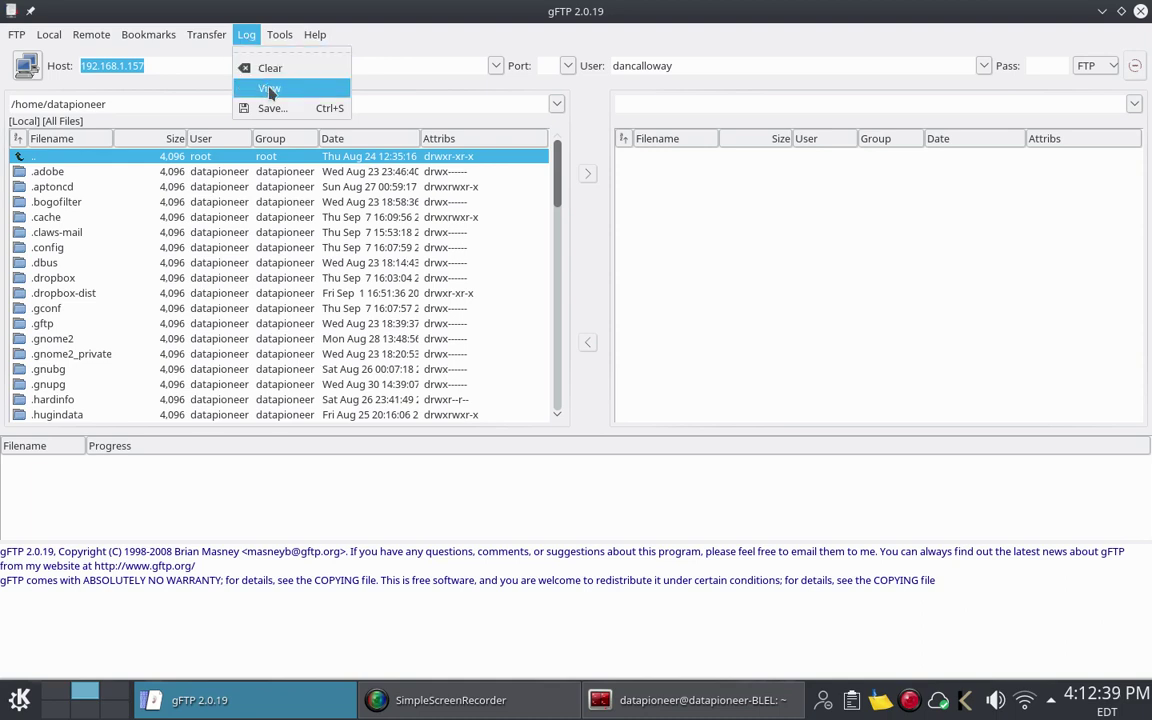
{"action": "left_click", "coordinate": [366, 84]}
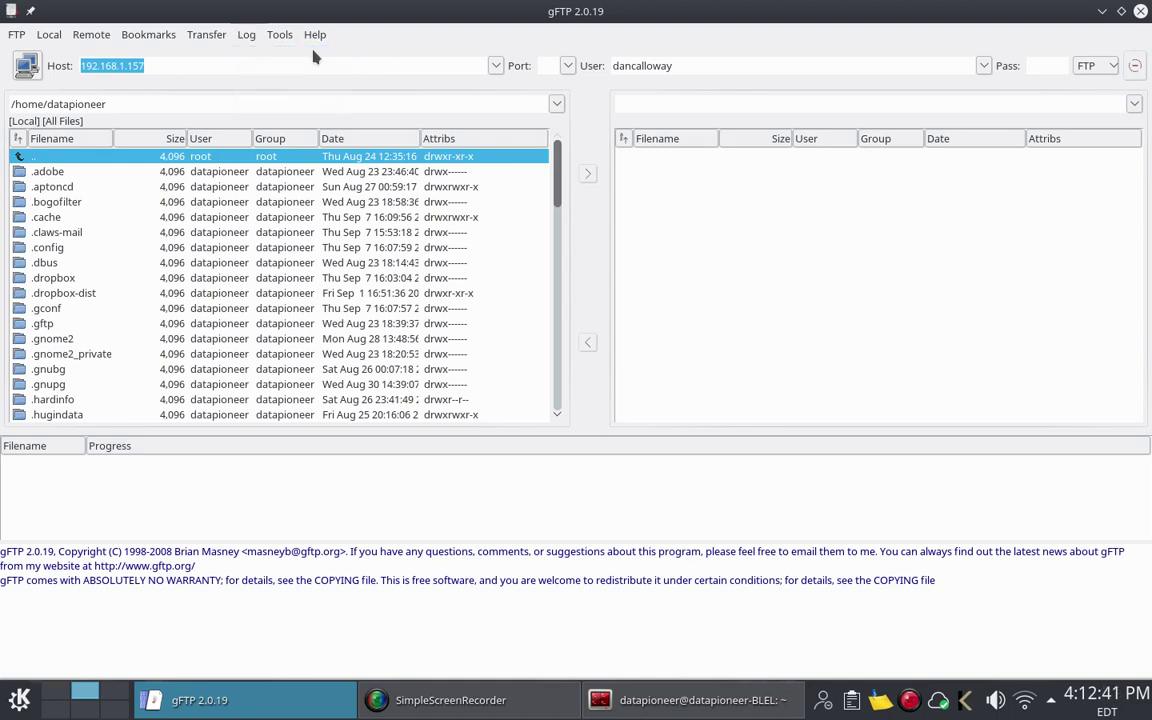
{"action": "left_click", "coordinate": [280, 35]}
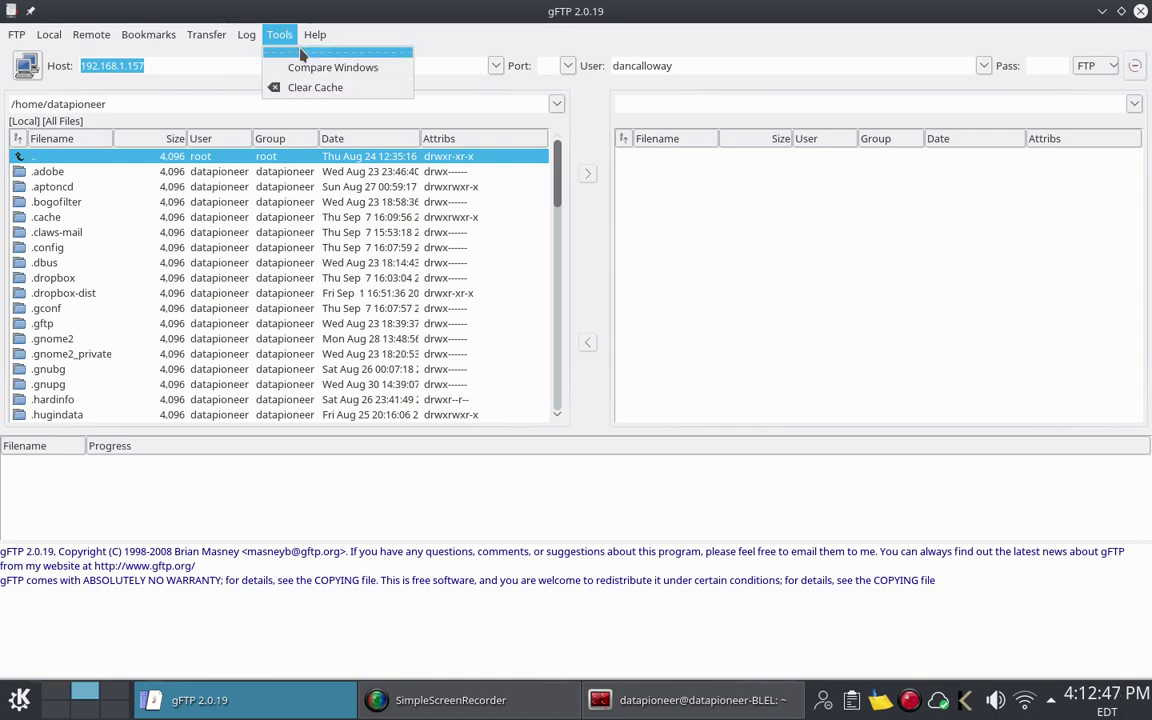
{"action": "mouse_move", "coordinate": [324, 28]}
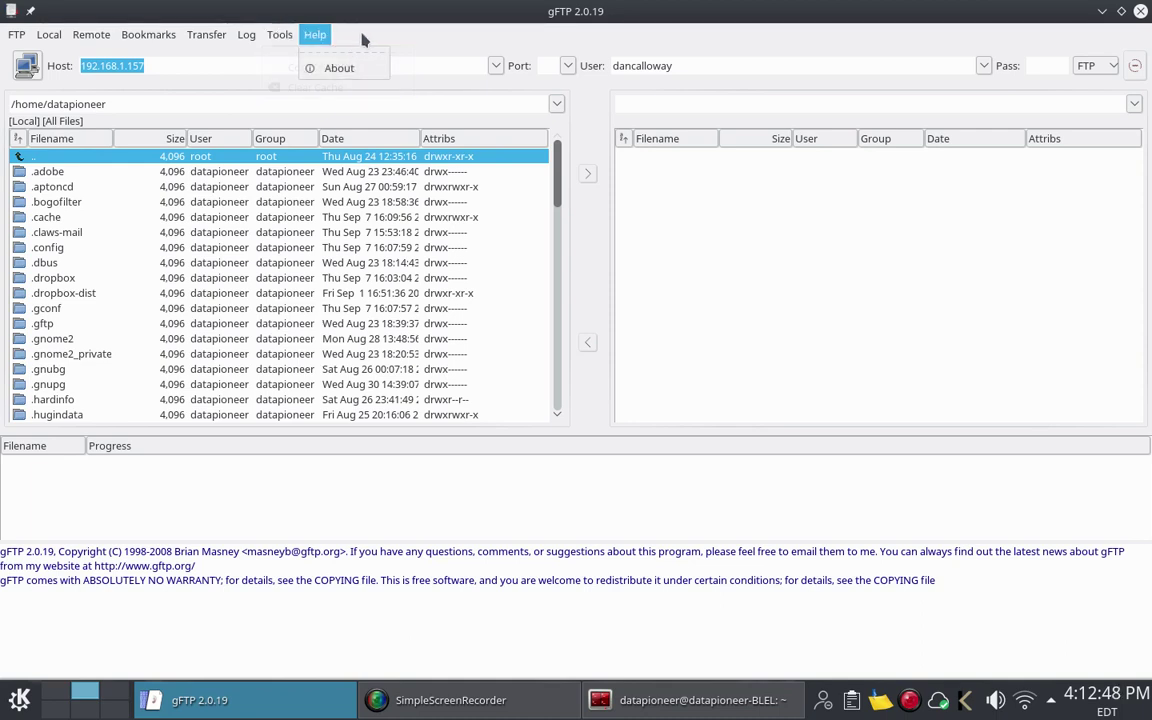
{"action": "left_click", "coordinate": [732, 343]}
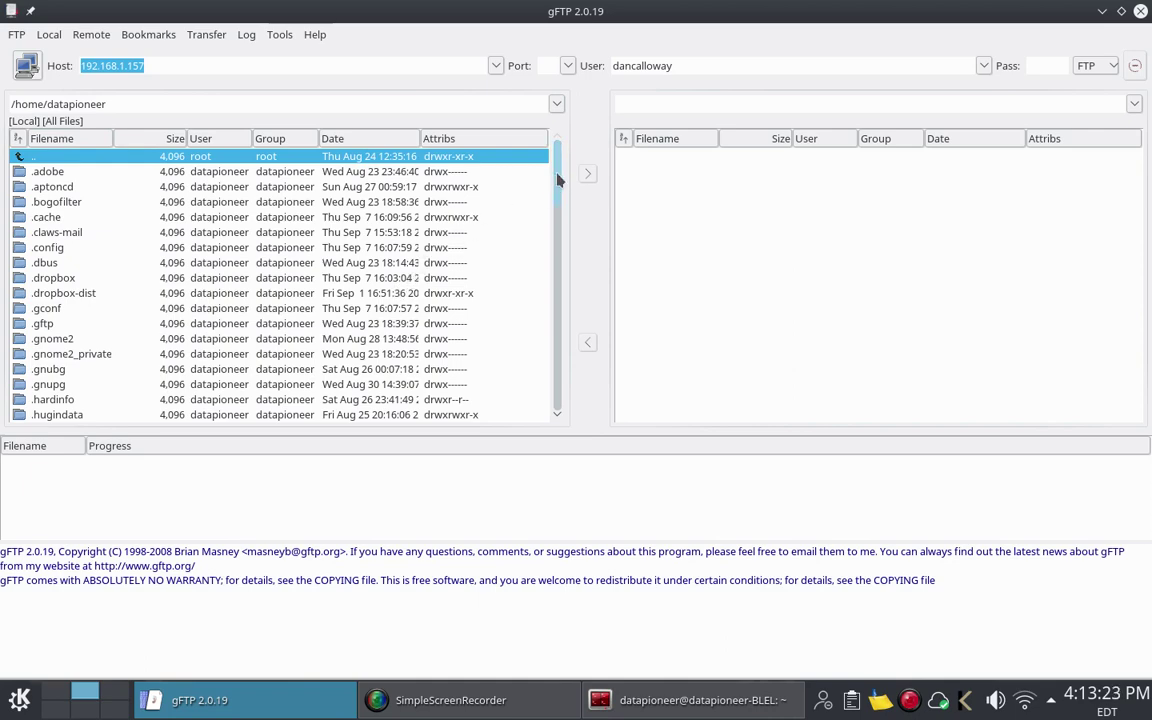
Scroll the local file list down until Documents and Downloads are visible
{"action": "left_click_drag", "start_coordinate": [559, 180], "coordinate": [559, 286]}
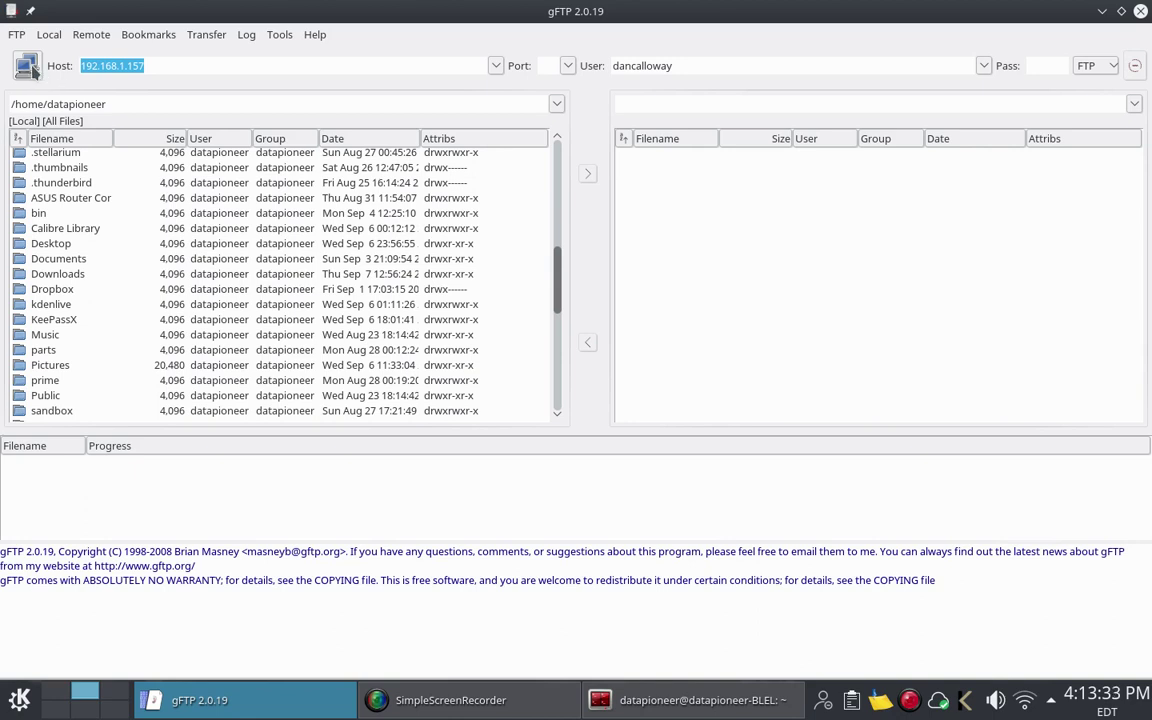
Log in to the FTP server at 192.168.1.157 with the account password, retrying after the 530 error
{"action": "left_click", "coordinate": [26, 66]}
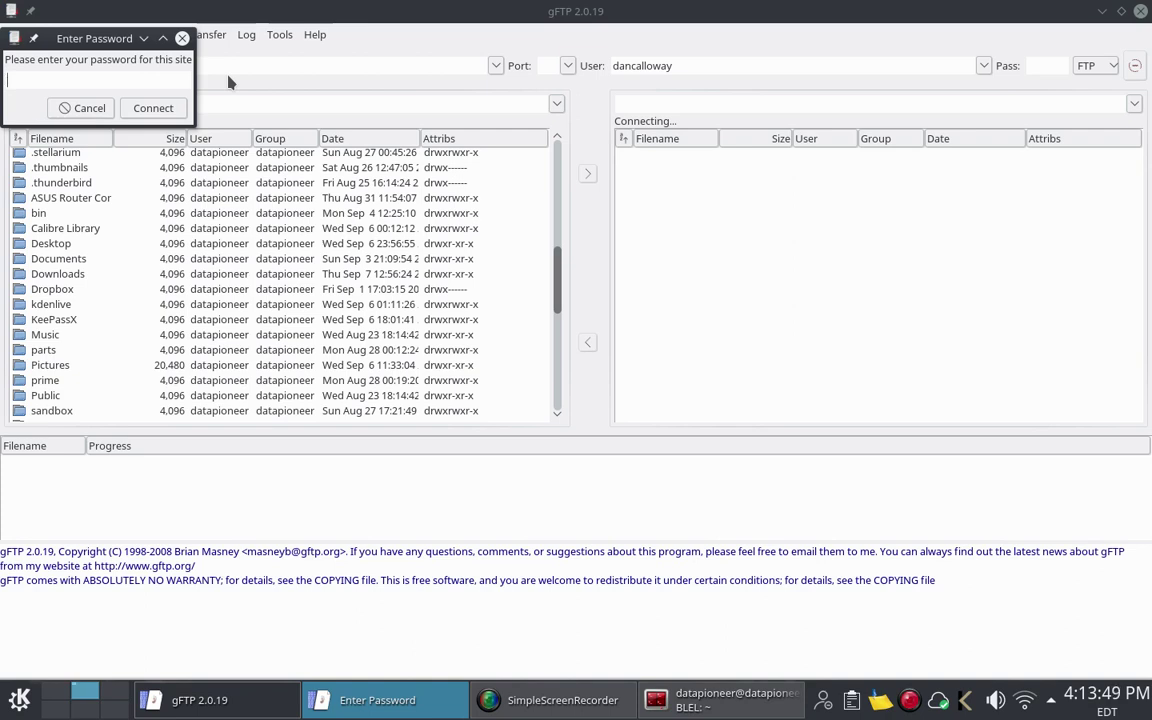
{"action": "type", "text": "••••"}
{"action": "left_click", "coordinate": [155, 108]}
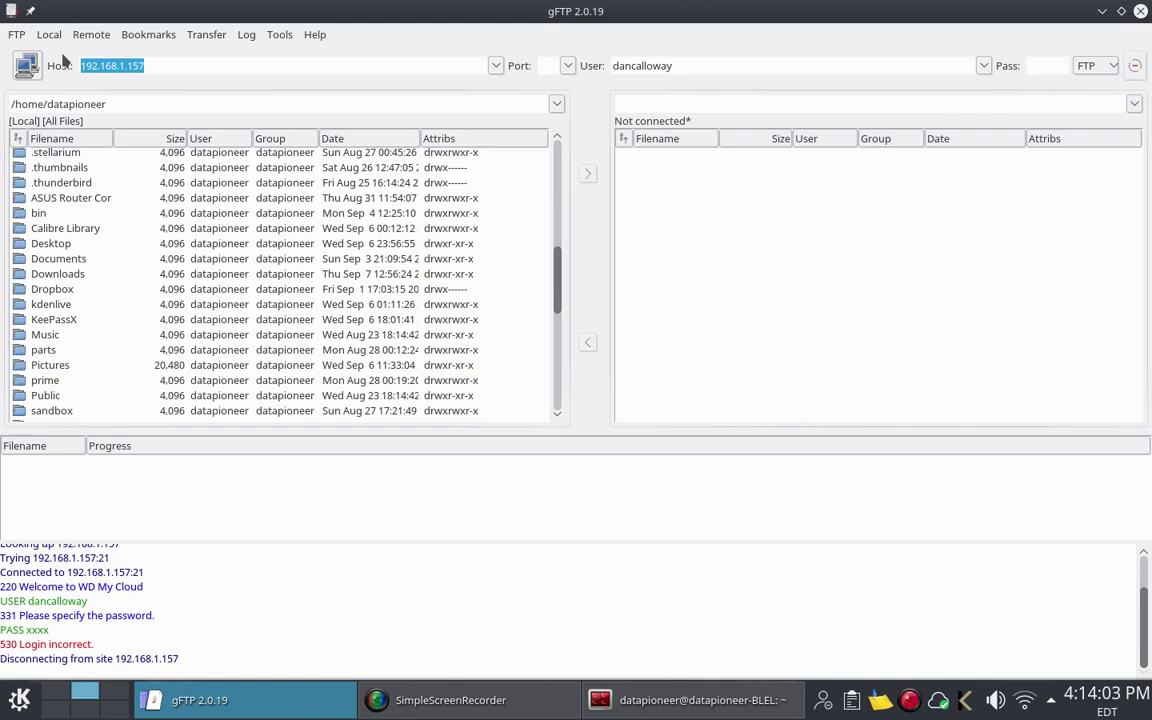
{"action": "left_click", "coordinate": [32, 68]}
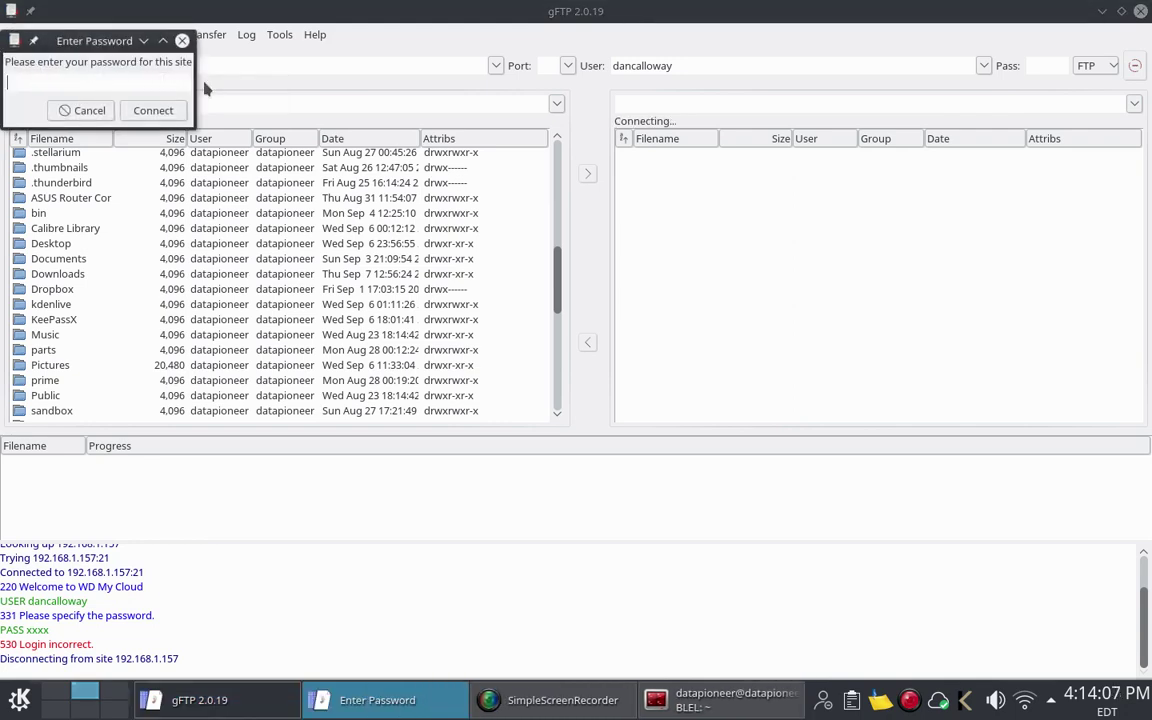
{"action": "type", "text": "••••••••••"}
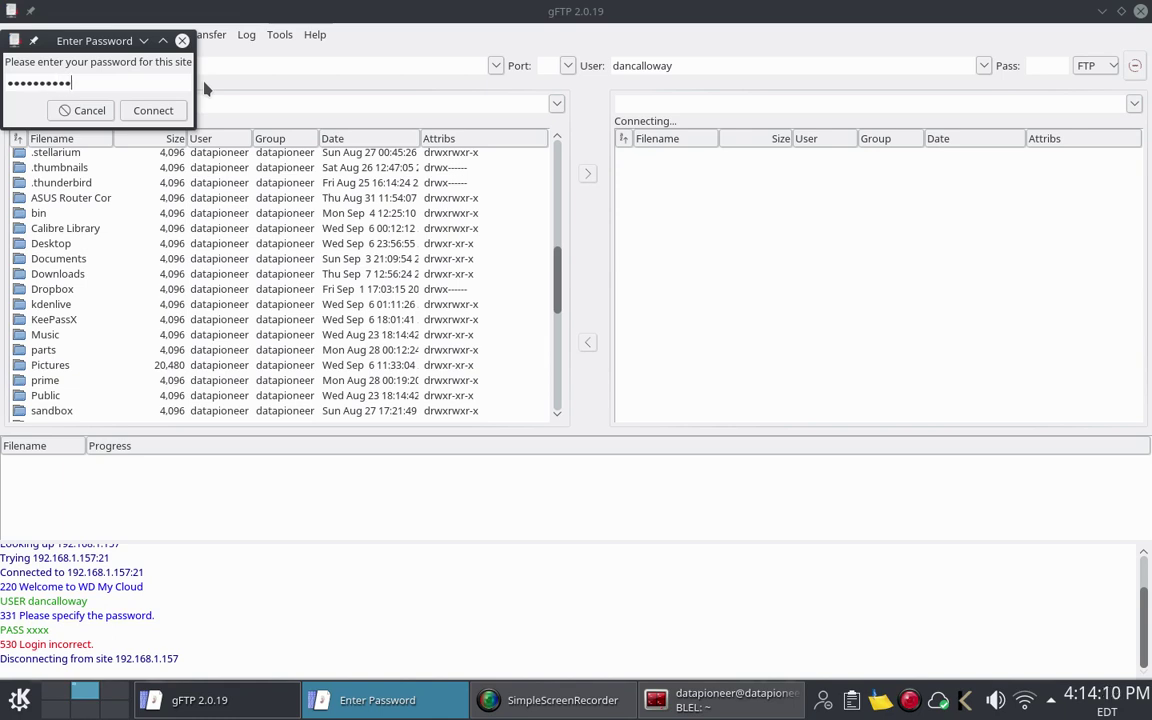
{"action": "left_click", "coordinate": [155, 110]}
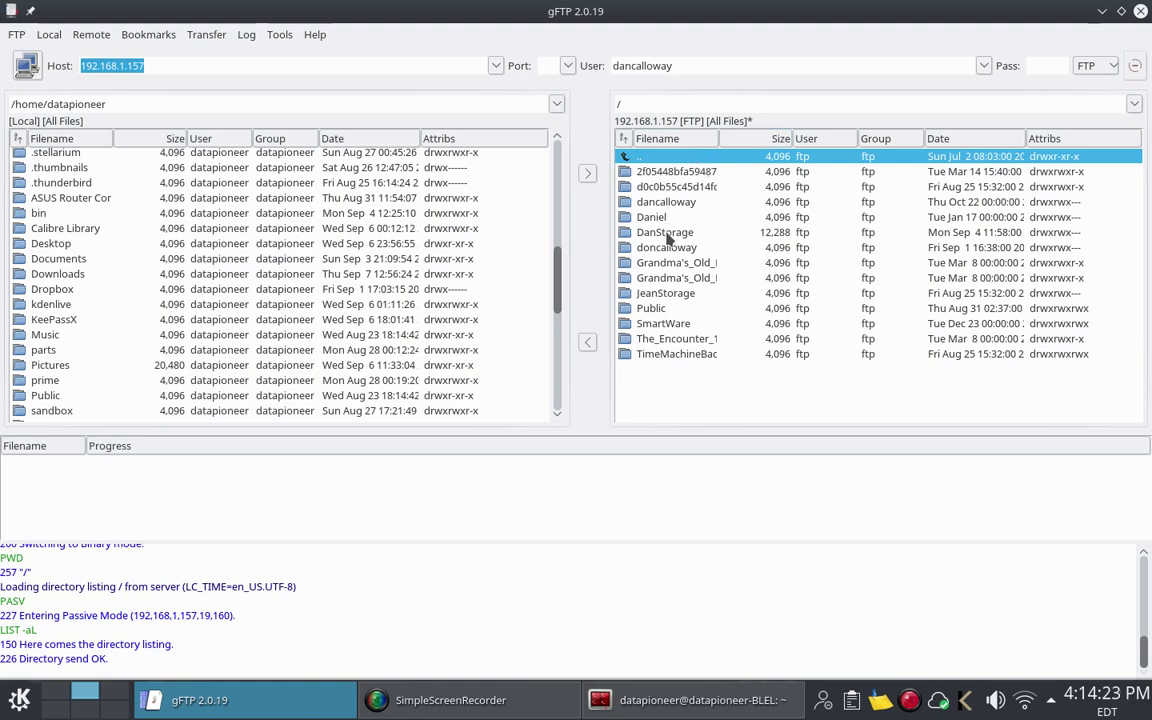
Open the server's DanStorage folder and scroll down to its loose dated files
{"action": "double_click", "coordinate": [666, 233]}
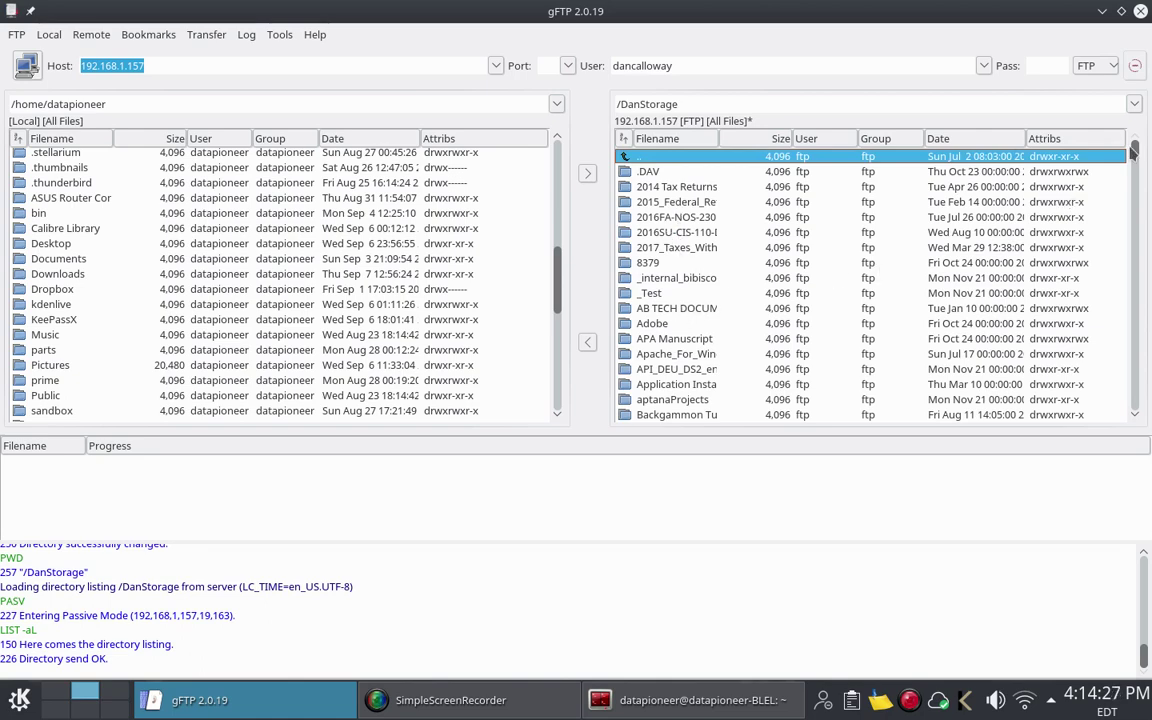
{"action": "mouse_move", "coordinate": [1135, 148]}
{"action": "left_mouse_down"}
{"action": "mouse_move", "coordinate": [1137, 291]}
{"action": "mouse_move", "coordinate": [1127, 138]}
{"action": "left_mouse_up"}
{"action": "left_click_drag", "start_coordinate": [1135, 157], "coordinate": [1140, 287]}
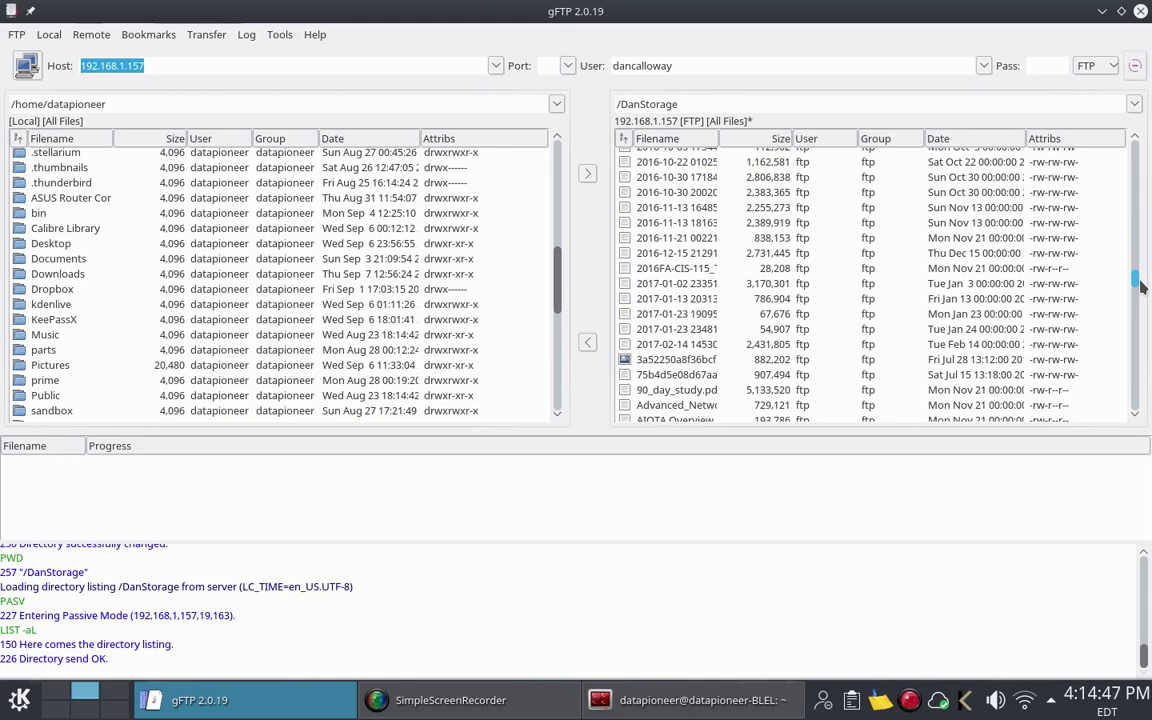
{"action": "scroll", "coordinate": [1140, 287], "scroll_direction": "down", "scroll_amount": 2}
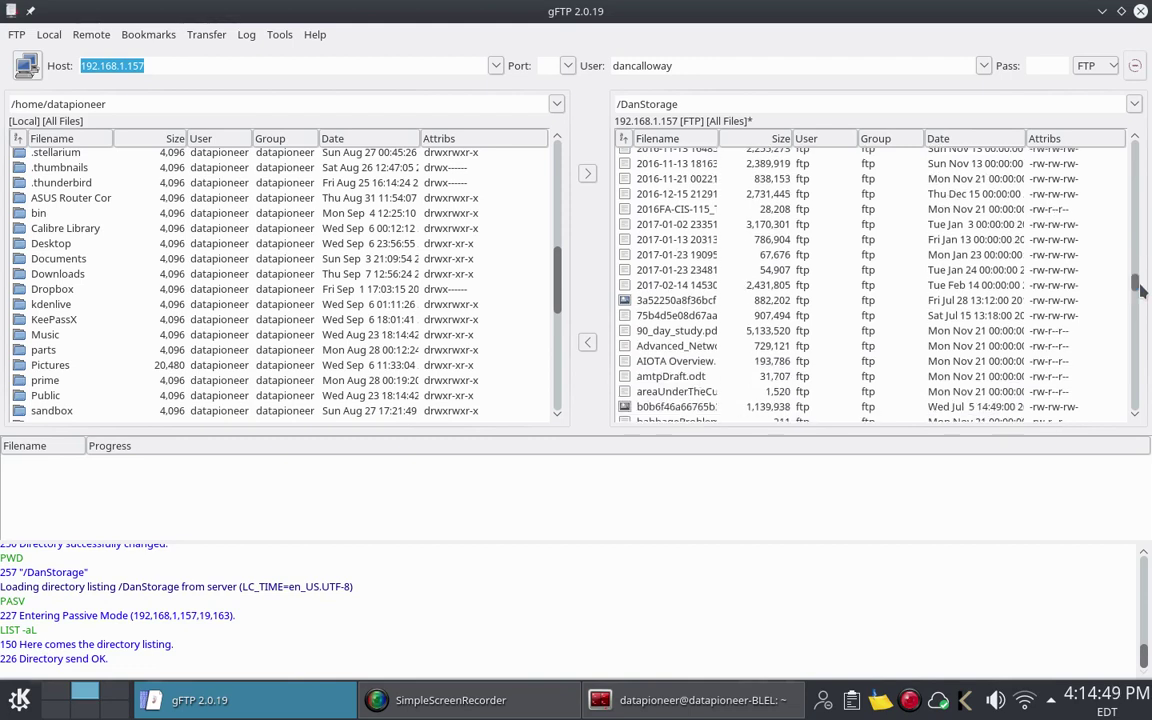
Transfer the 5,133,520-byte 90_day_study.pdf from /DanStorage into /home/datapioneer/Documents
{"action": "left_click", "coordinate": [702, 333]}
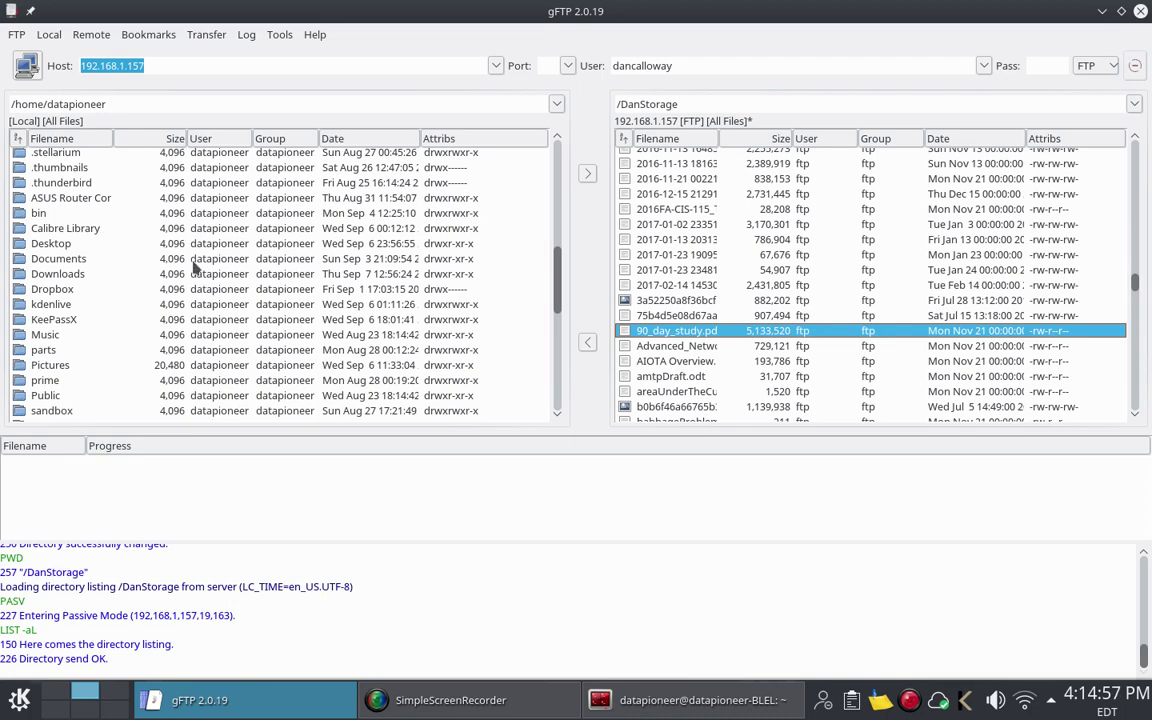
{"action": "double_click", "coordinate": [72, 259]}
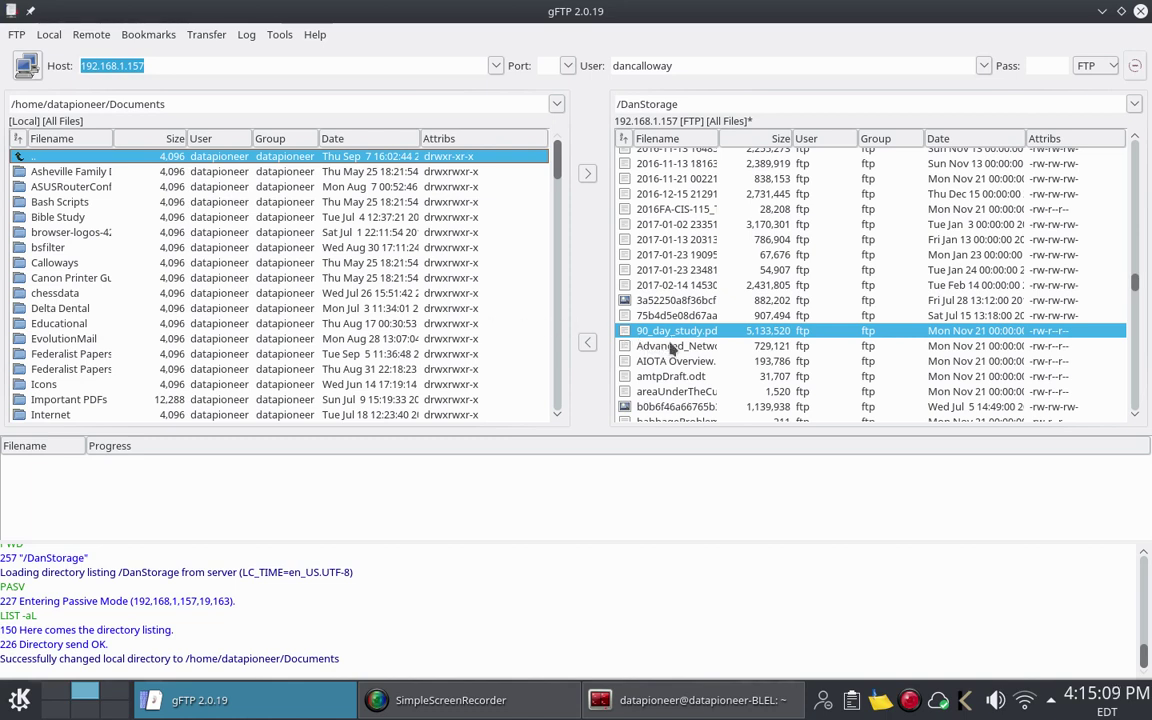
{"action": "left_click", "coordinate": [588, 342]}
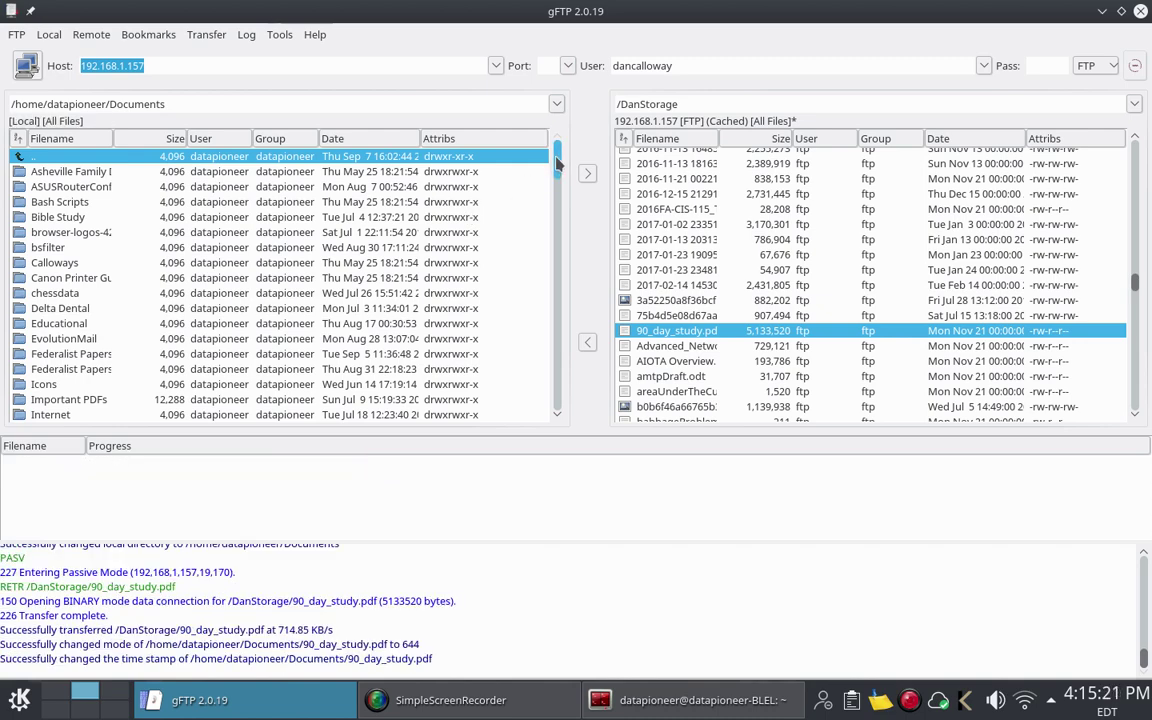
{"action": "left_click_drag", "start_coordinate": [557, 165], "coordinate": [557, 197]}
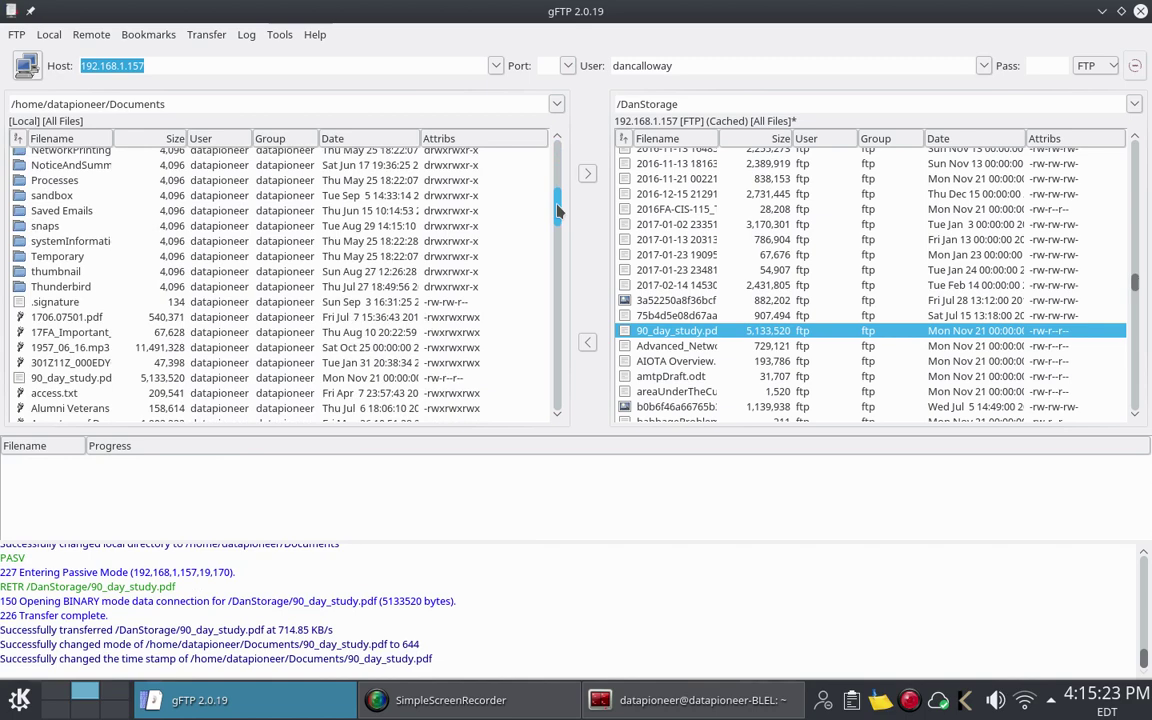
{"action": "scroll", "coordinate": [558, 210], "scroll_direction": "down", "scroll_amount": 2}
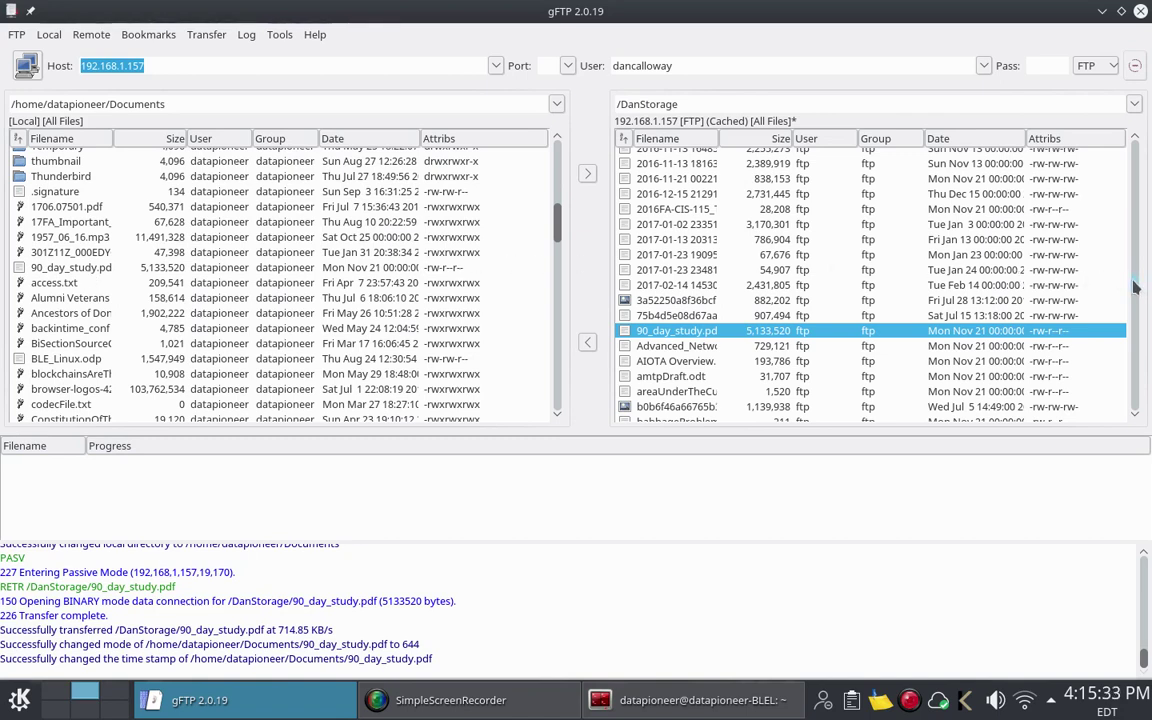
{"action": "scroll", "coordinate": [1135, 282], "scroll_direction": "up", "scroll_amount": 1}
{"action": "left_click_drag", "start_coordinate": [1135, 282], "coordinate": [1135, 230]}
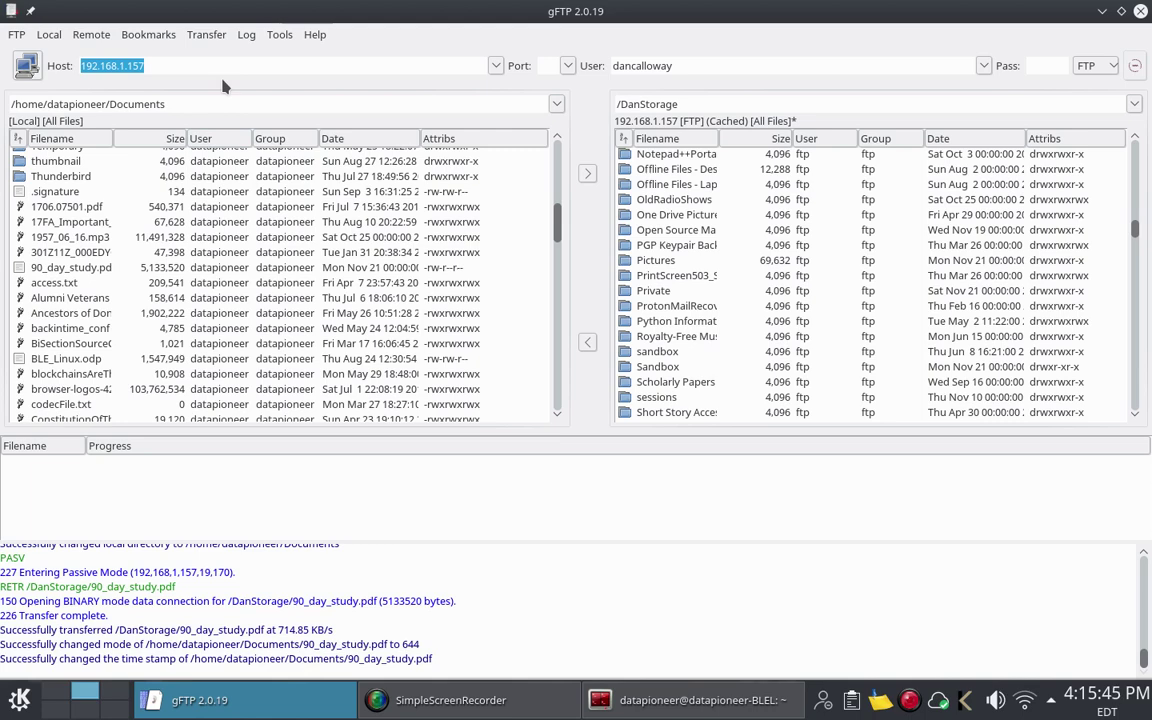
Use Remote > Disconnect to end the FTP session with 192.168.1.157
{"action": "left_click", "coordinate": [91, 34]}
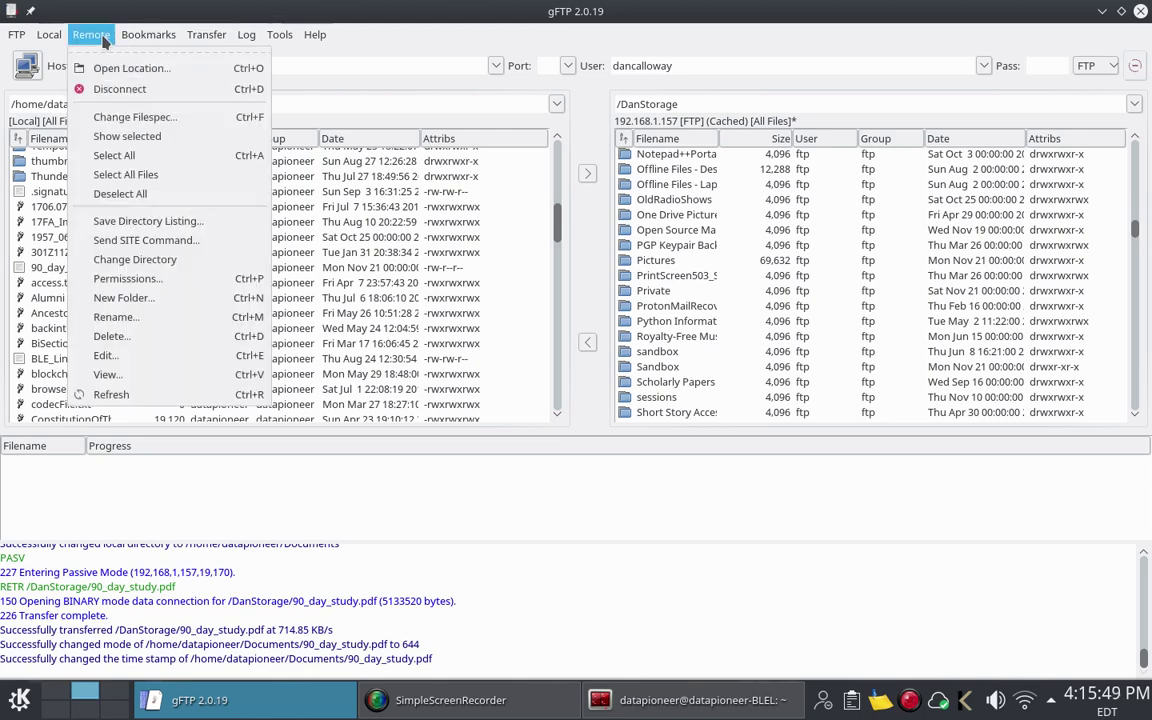
{"action": "left_click", "coordinate": [112, 89]}
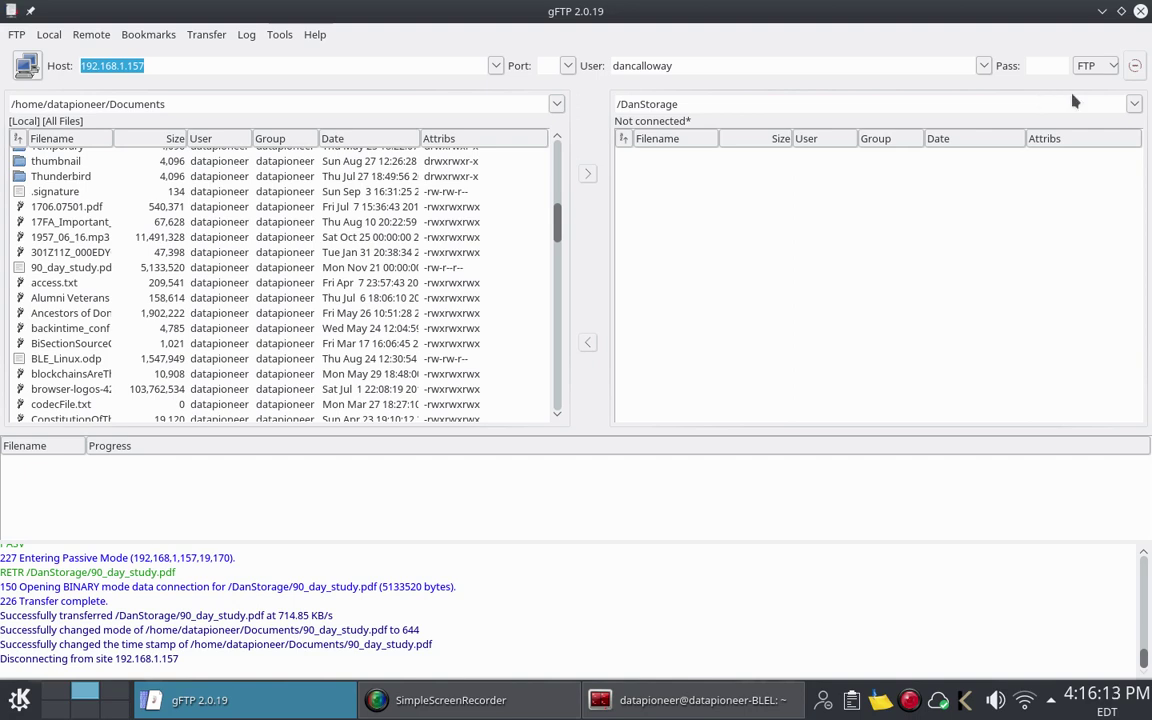
Set the connection protocol to SSH2 and replace the user name with root
{"action": "left_click", "coordinate": [1116, 68]}
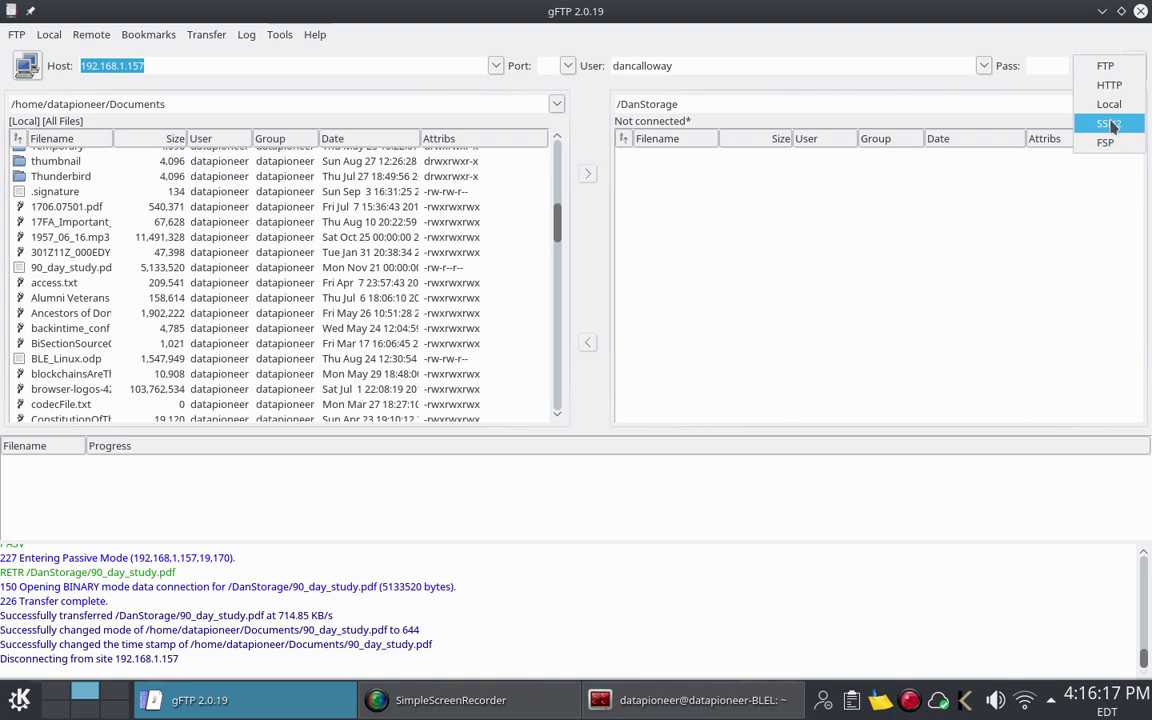
{"action": "left_click", "coordinate": [1109, 124]}
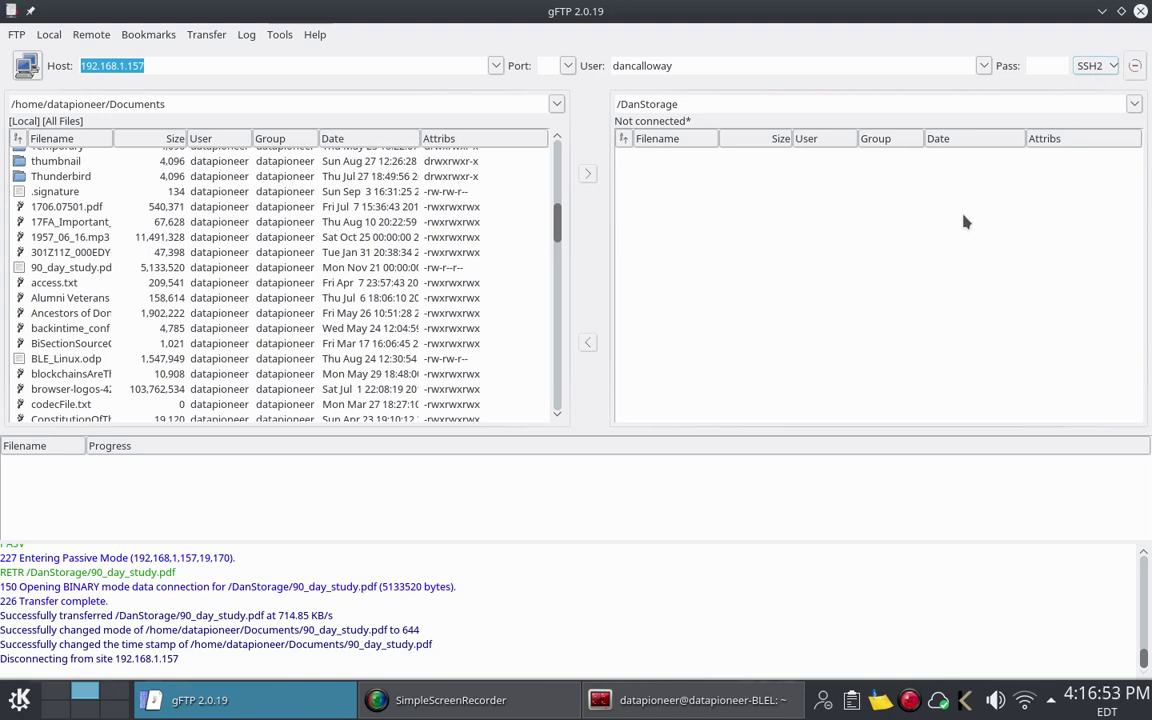
{"action": "left_click", "coordinate": [692, 65]}
{"action": "key", "text": "BackSpace"}
{"action": "key", "text": "BackSpace"}
{"action": "key", "text": "BackSpace"}
{"action": "key", "text": "BackSpace"}
{"action": "key", "text": "BackSpace"}
{"action": "key", "text": "BackSpace"}
{"action": "key", "text": "BackSpace"}
{"action": "key", "text": "BackSpace"}
{"action": "key", "text": "BackSpace"}
{"action": "key", "text": "BackSpace"}
{"action": "key", "text": "BackSpace"}
{"action": "type", "text": "root"}
Connect over SSH2 as root with the account password, listing /root with .ssh and .bashrc
{"action": "left_click", "coordinate": [28, 68]}
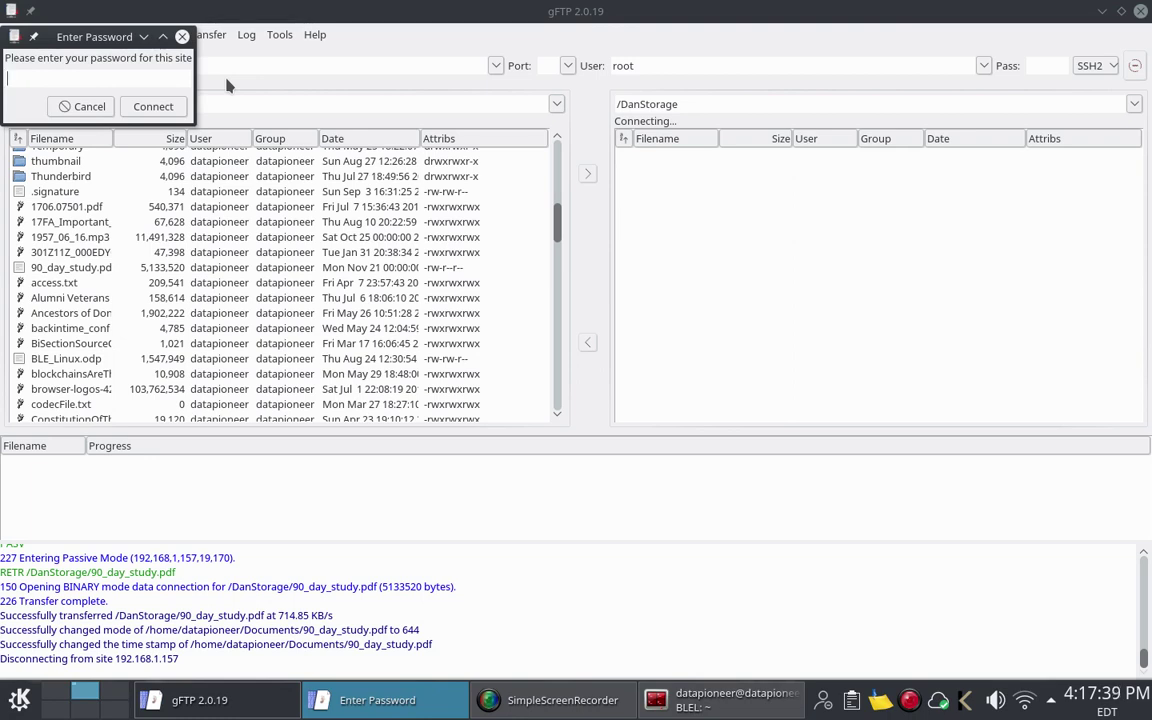
{"action": "type", "text": "*******"}
{"action": "left_click", "coordinate": [153, 104]}
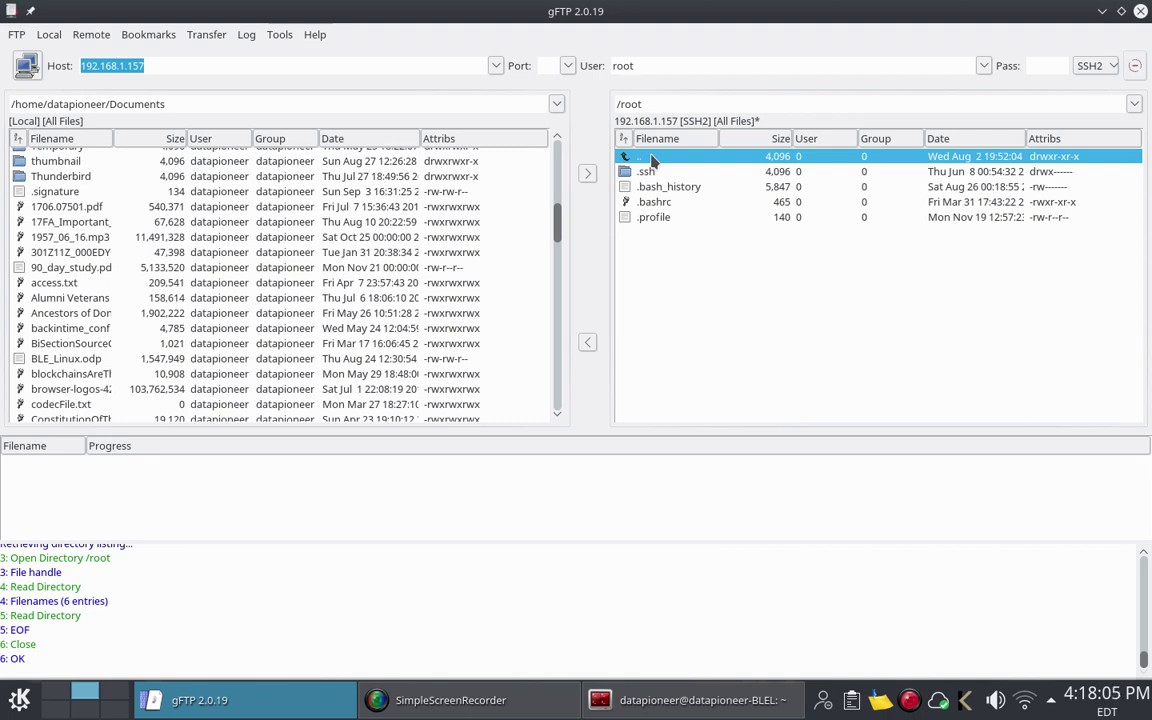
Navigate the remote pane from the server root through shares into /DataVolume/shares/DanStorage
{"action": "double_click", "coordinate": [650, 160]}
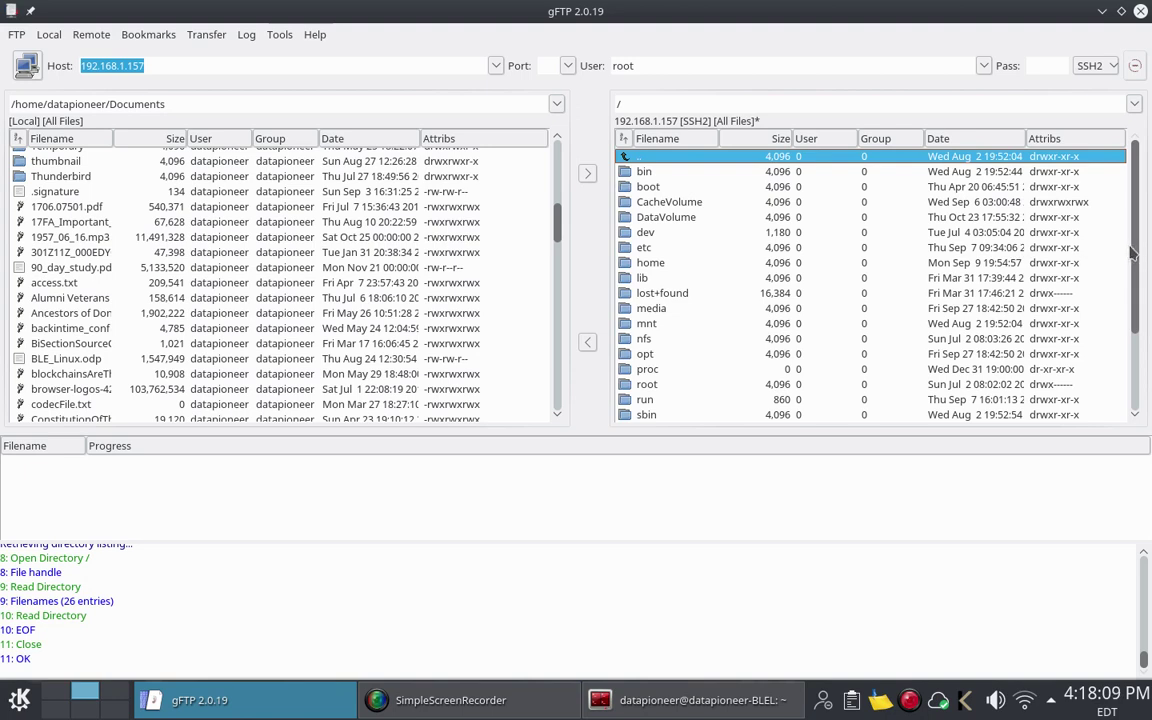
{"action": "scroll", "coordinate": [1133, 252], "scroll_direction": "down", "scroll_amount": 3}
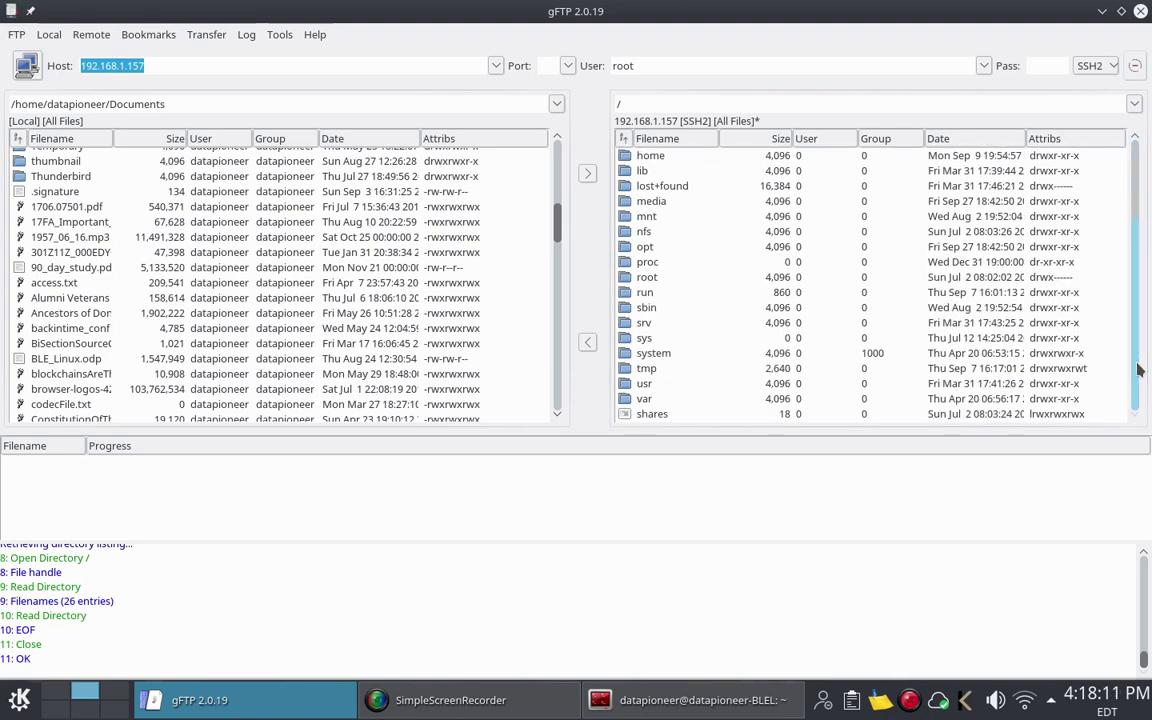
{"action": "double_click", "coordinate": [657, 415]}
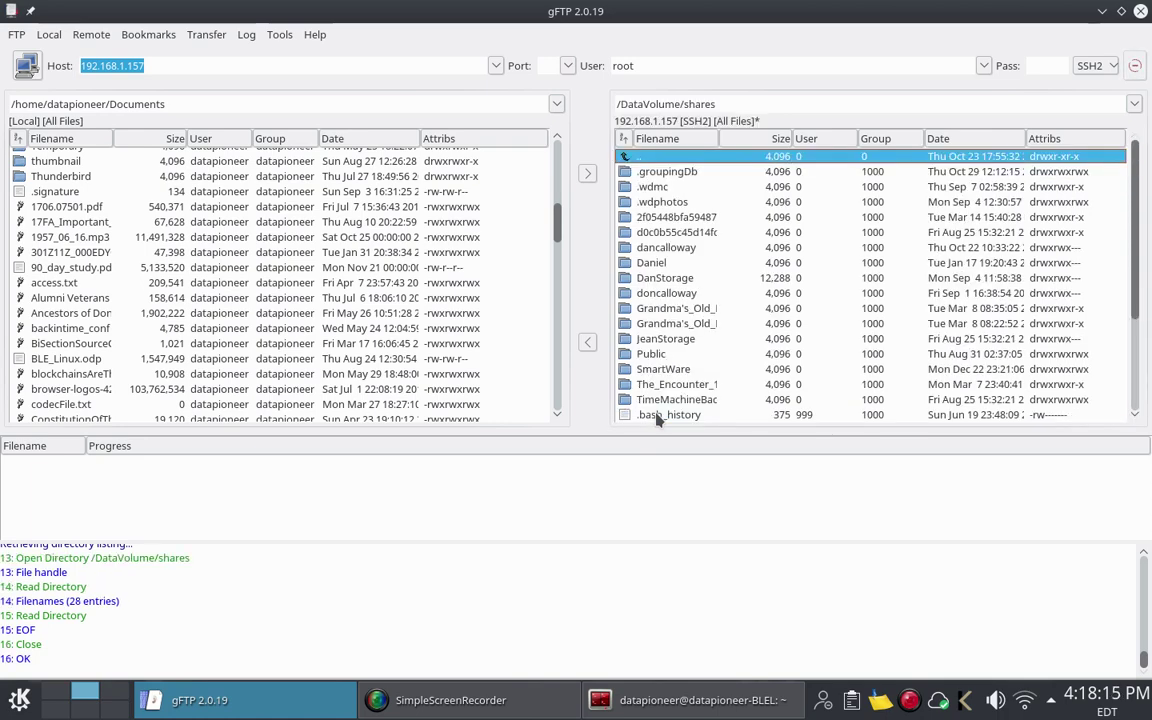
{"action": "double_click", "coordinate": [665, 278]}
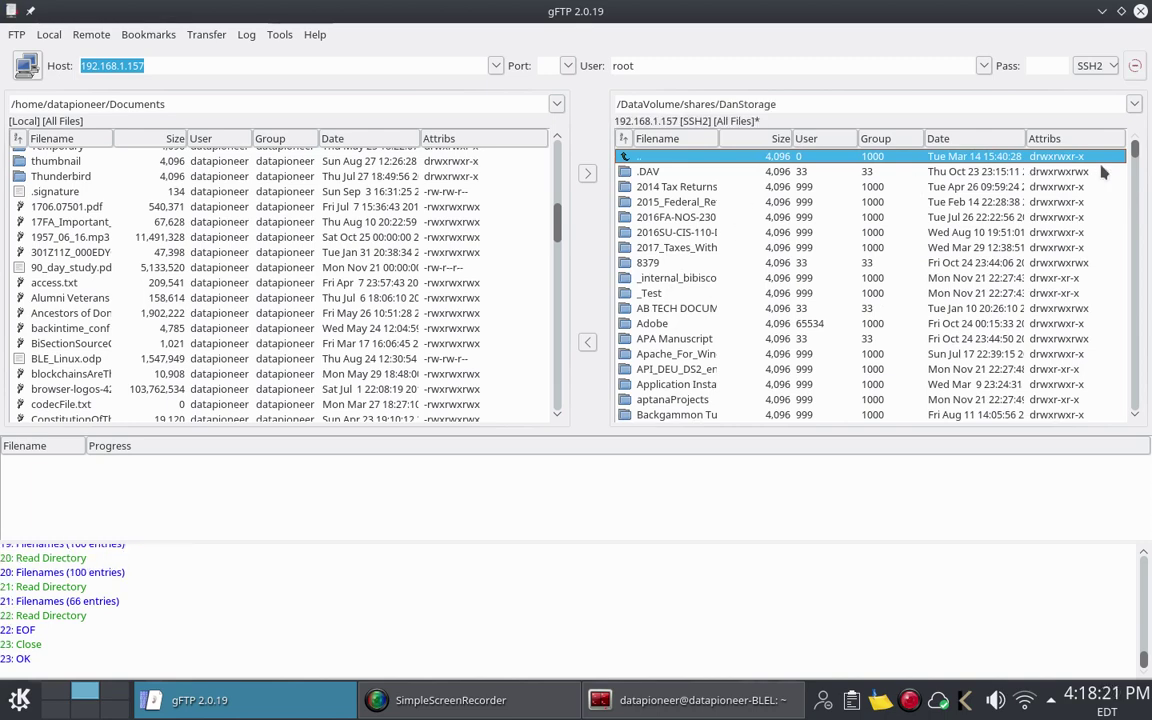
{"action": "left_click_drag", "start_coordinate": [1137, 150], "coordinate": [1145, 288]}
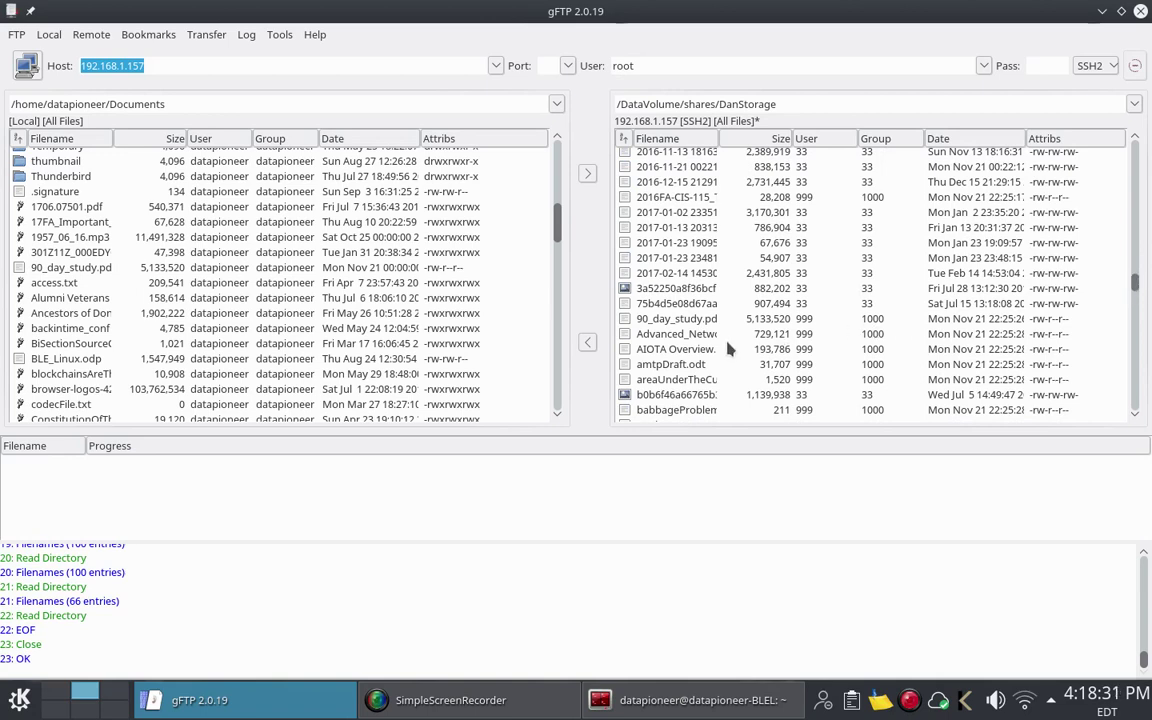
Download Advanced_Network_Architecture_Next_Gener (1).pdf (729,121 bytes) to Documents and widen the remote Filename column
{"action": "left_click", "coordinate": [699, 340]}
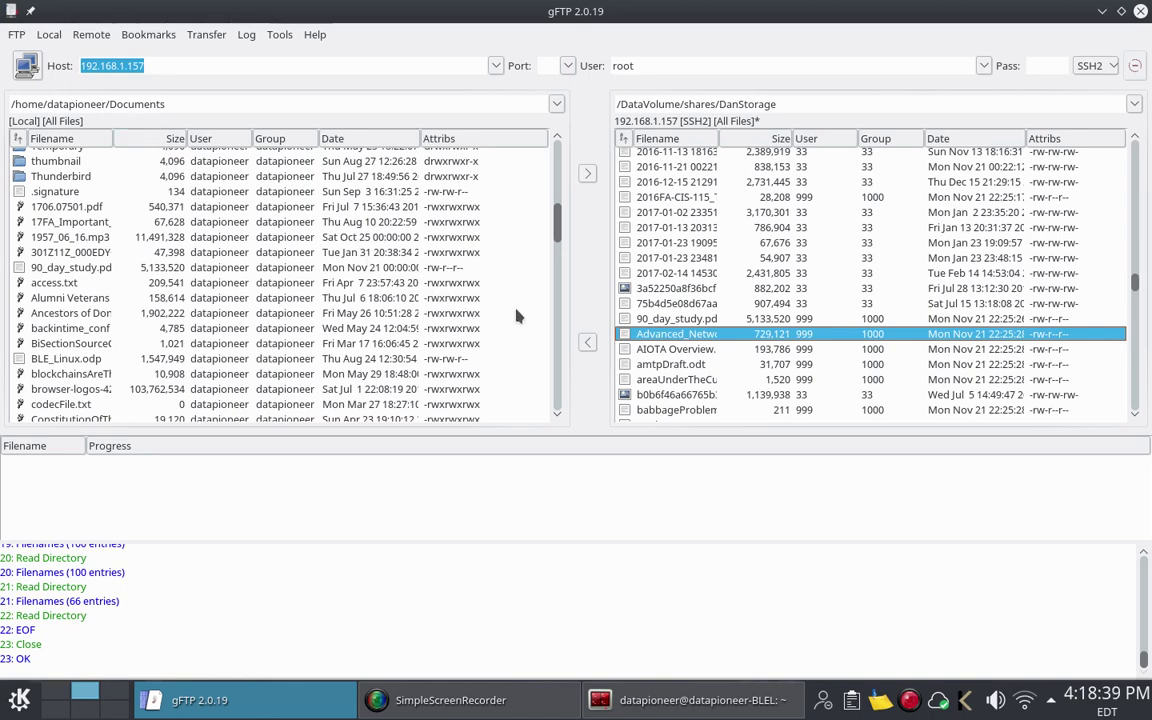
{"action": "left_click", "coordinate": [588, 345]}
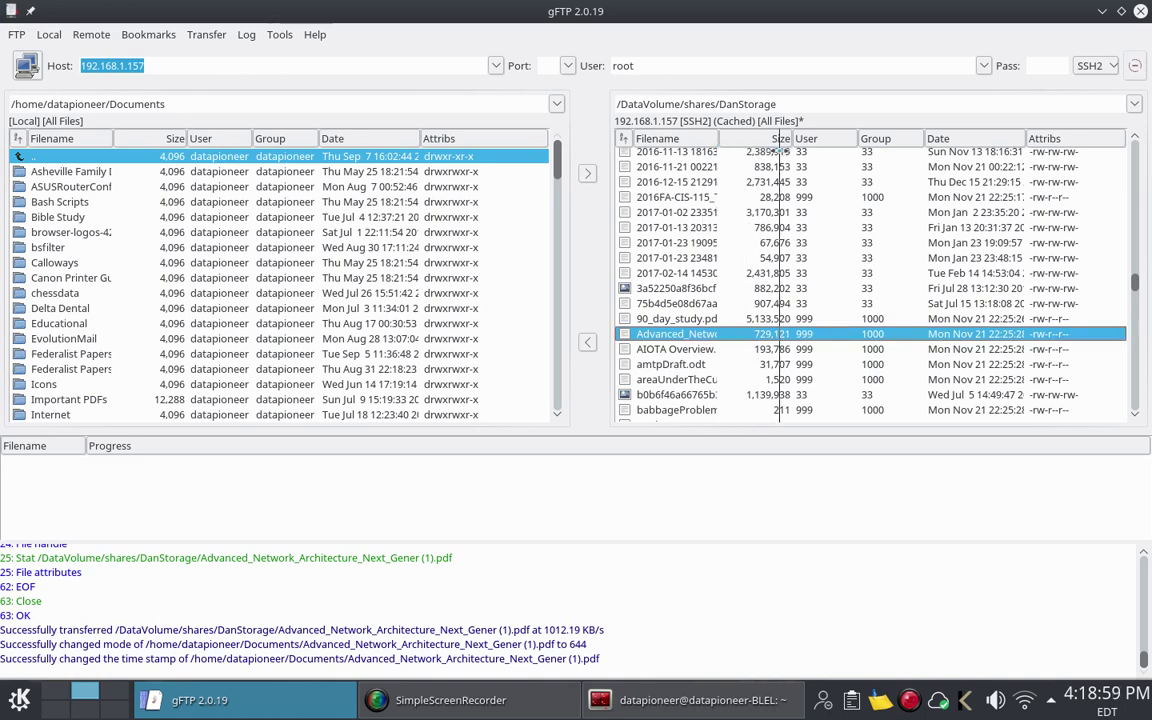
{"action": "left_click_drag", "start_coordinate": [718, 141], "coordinate": [778, 141]}
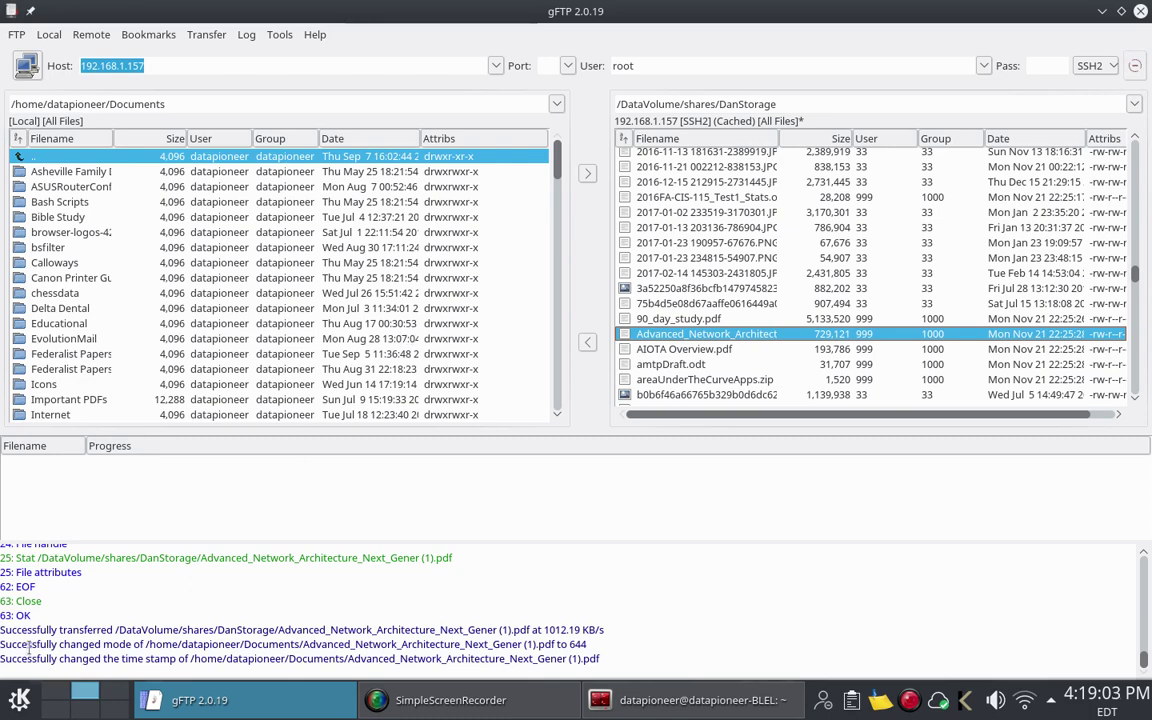
Launch Dolphin and view Documents showing 90_day_study.pdf and Advanced_Network_Architecture_Next_Gener (1).pdf
{"action": "left_click", "coordinate": [16, 699]}
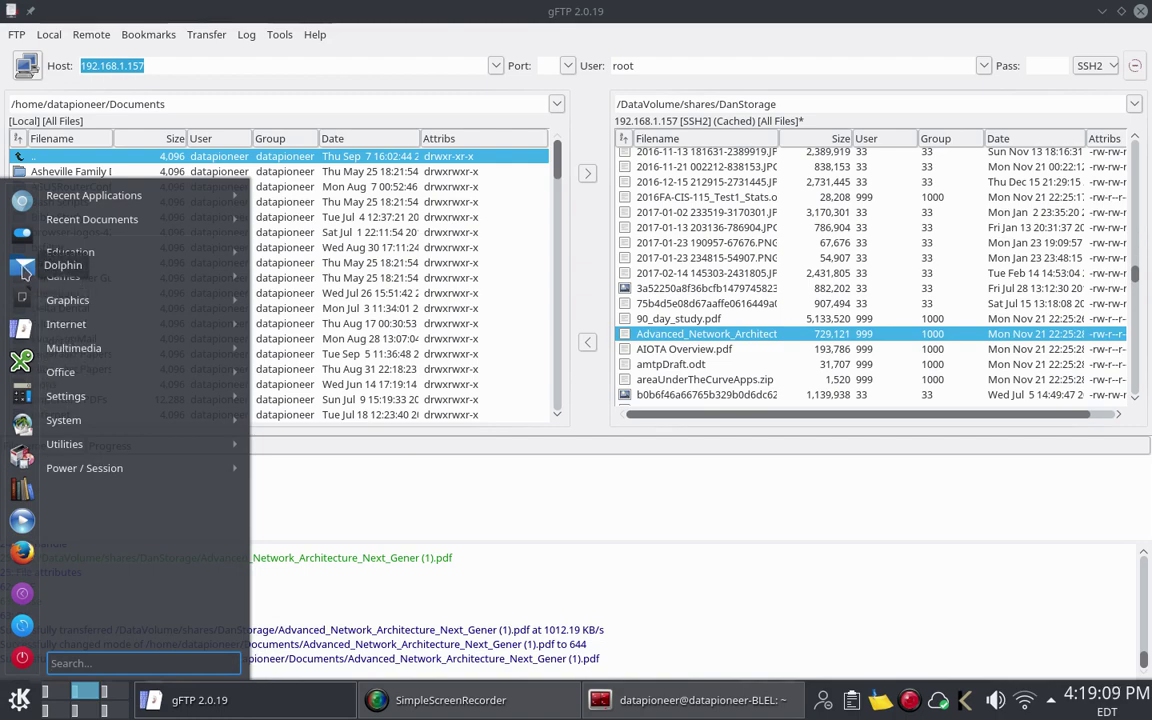
{"action": "left_click", "coordinate": [23, 266]}
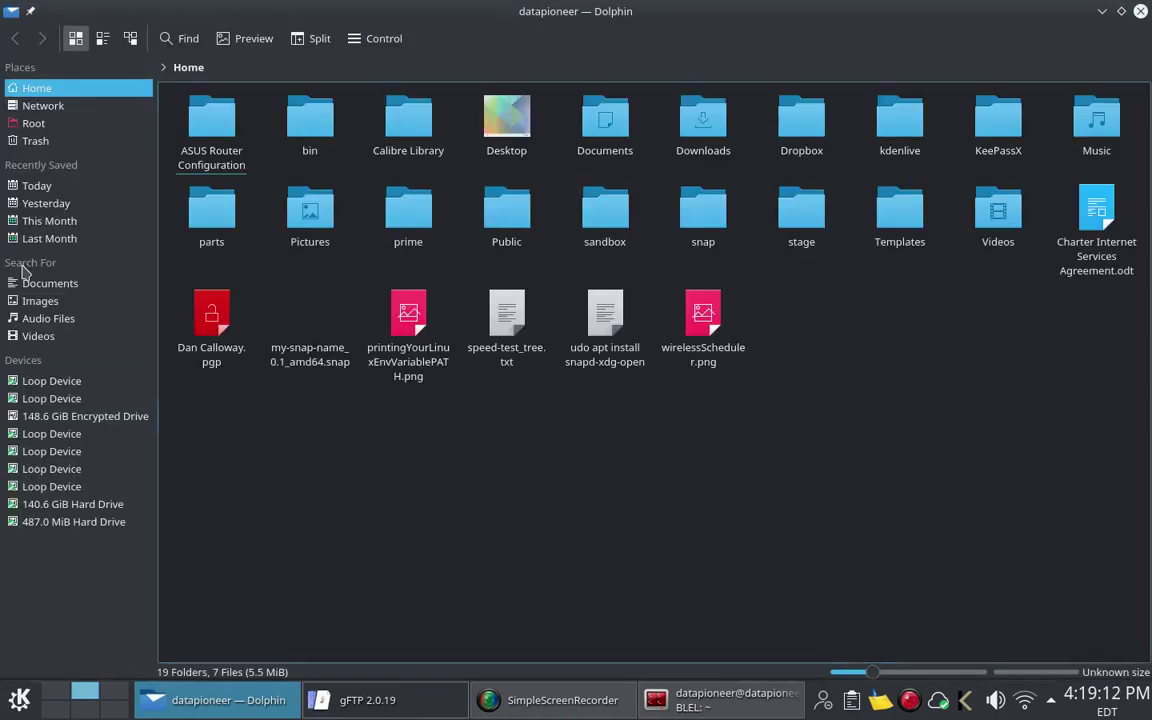
{"action": "left_click", "coordinate": [620, 125]}
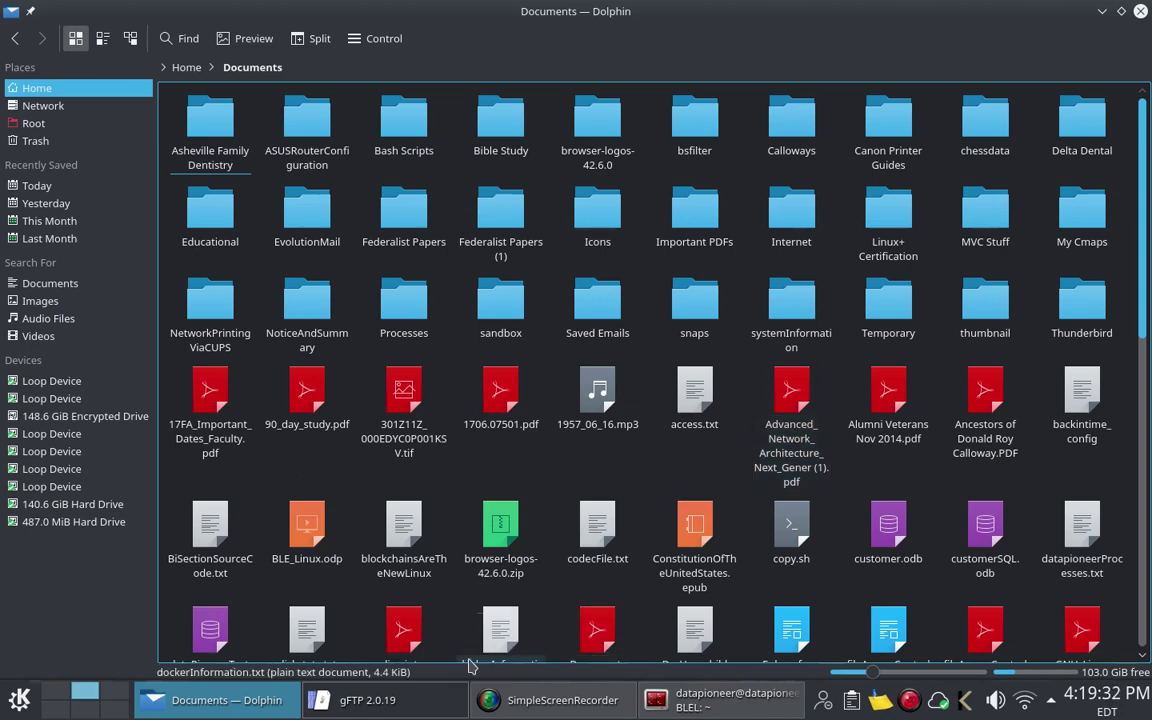
Back in gFTP, disconnect the SSH2 session with 192.168.1.157 from the Remote menu
{"action": "left_click", "coordinate": [447, 699]}
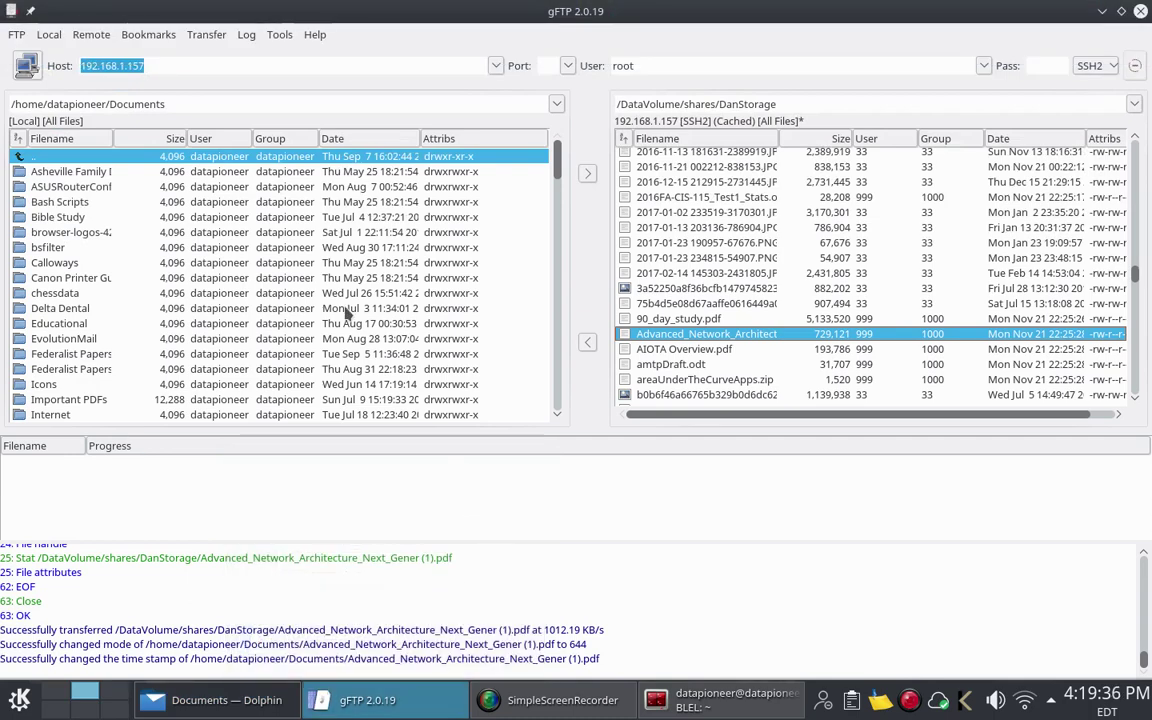
{"action": "left_click", "coordinate": [96, 37]}
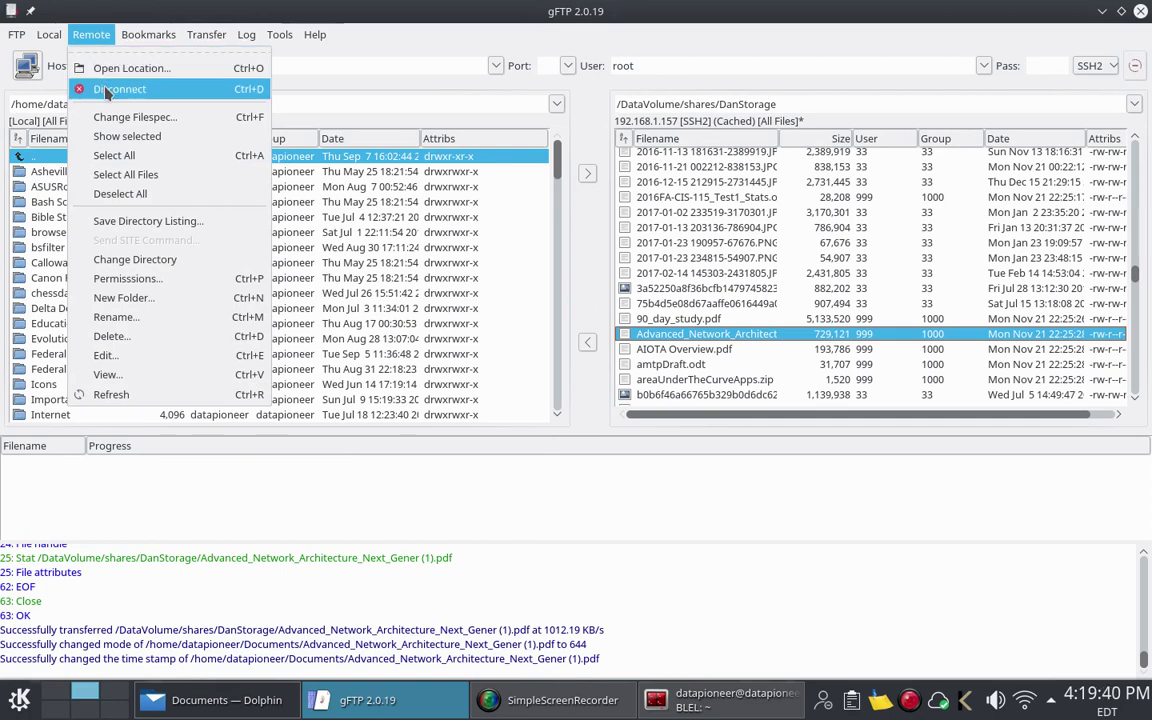
{"action": "left_click", "coordinate": [106, 91]}
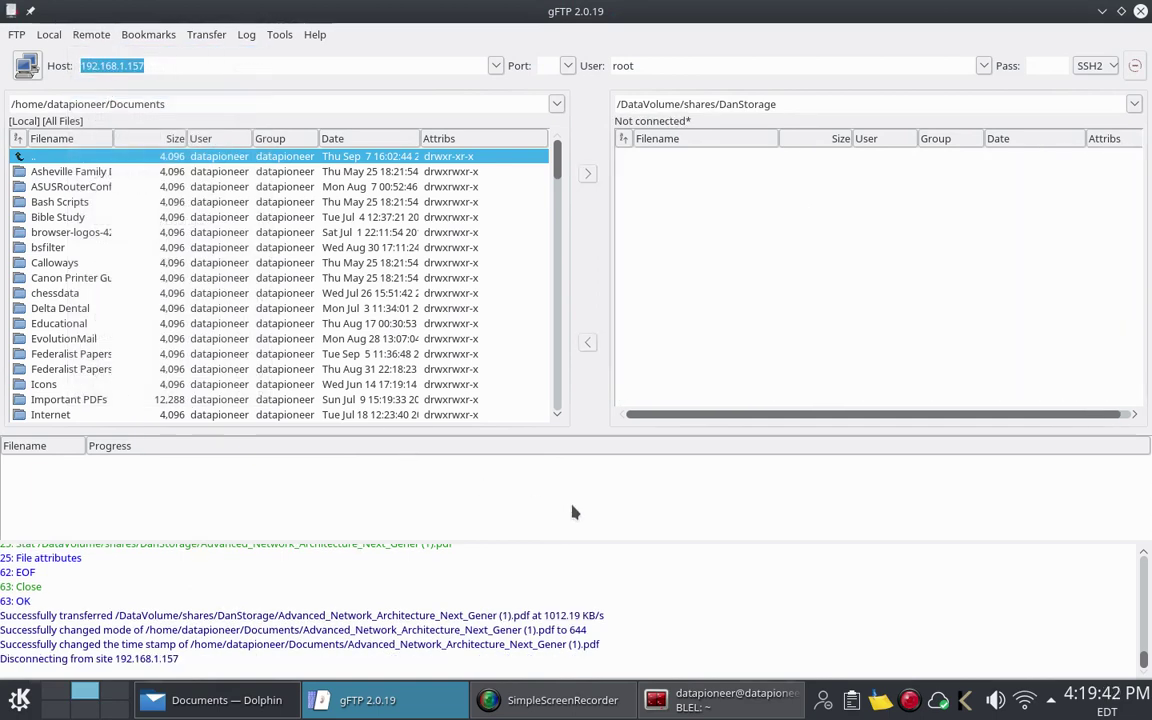